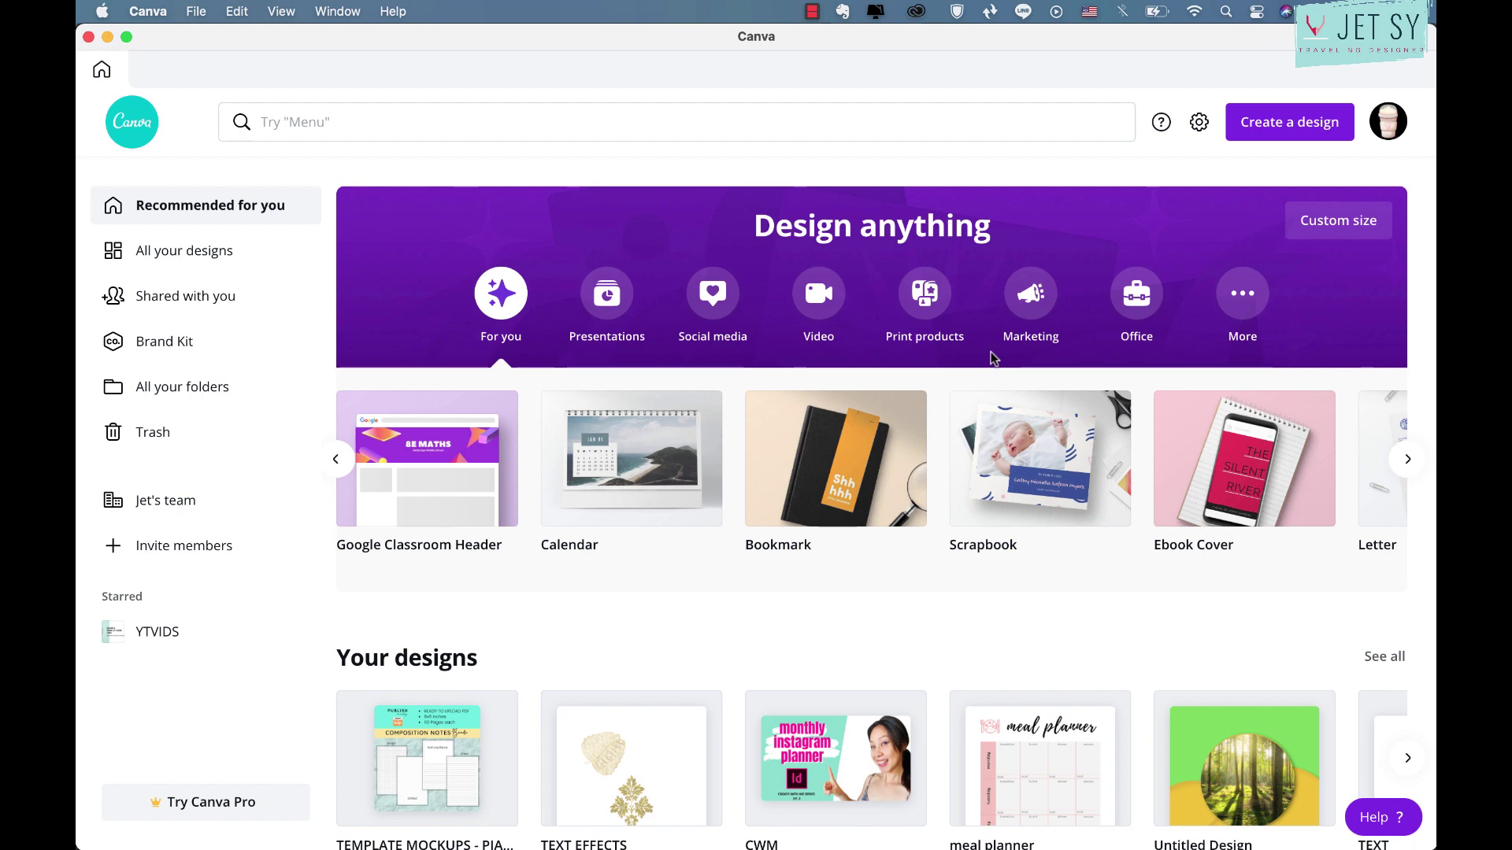
Search the Canva home page for EBOOK and create a blank Ebook Cover design.
{"action": "scroll", "coordinate": [993, 358], "scroll_direction": "down", "scroll_amount": 2}
{"action": "scroll", "coordinate": [994, 358], "scroll_direction": "up", "scroll_amount": 1}
{"action": "scroll", "coordinate": [994, 358], "scroll_direction": "down", "scroll_amount": 5}
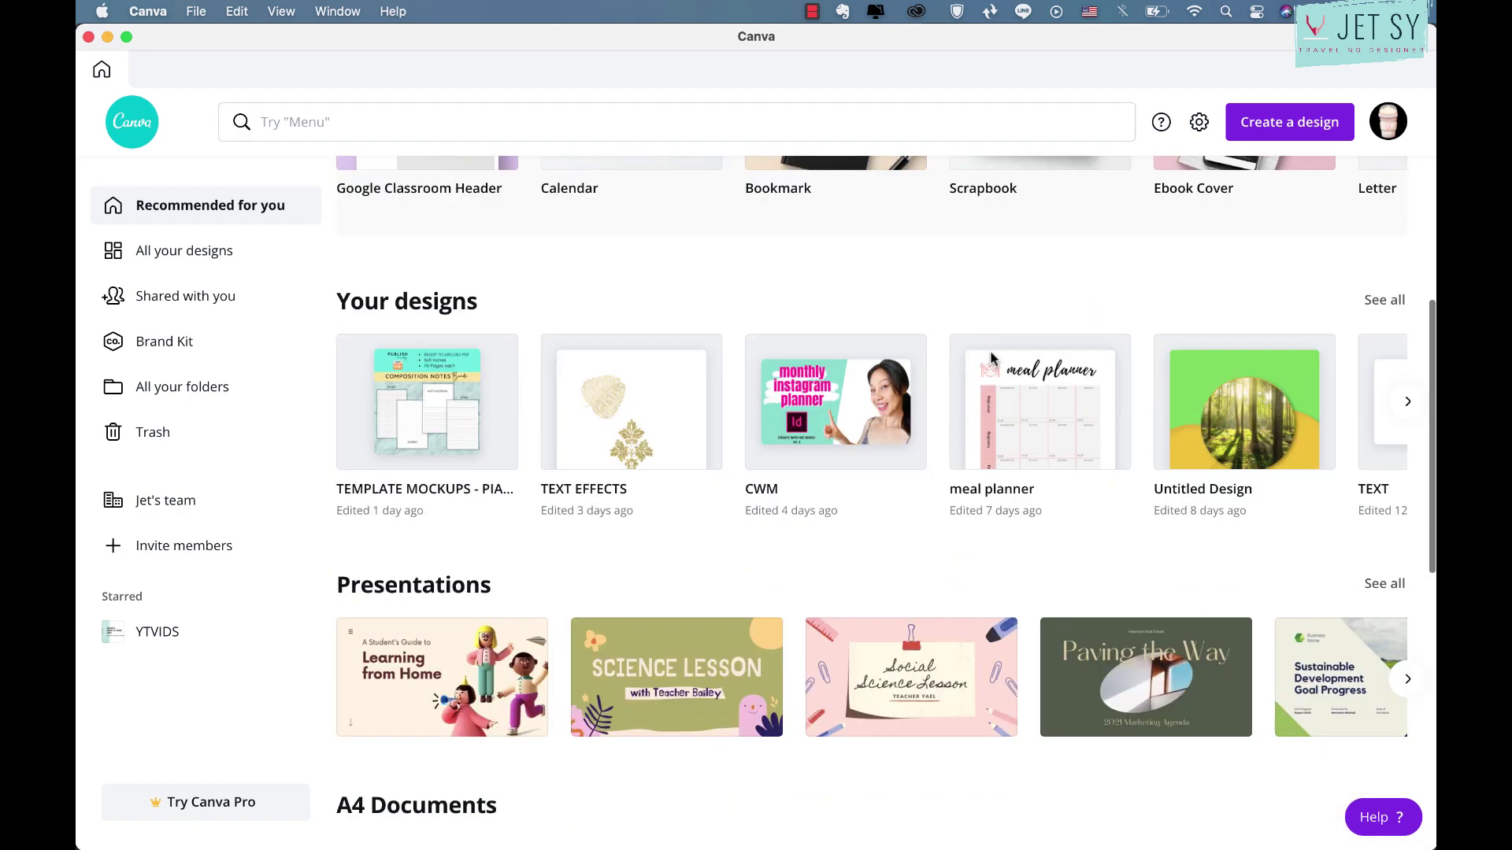
{"action": "scroll", "coordinate": [994, 359], "scroll_direction": "up", "scroll_amount": 3}
{"action": "scroll", "coordinate": [994, 358], "scroll_direction": "up", "scroll_amount": 2}
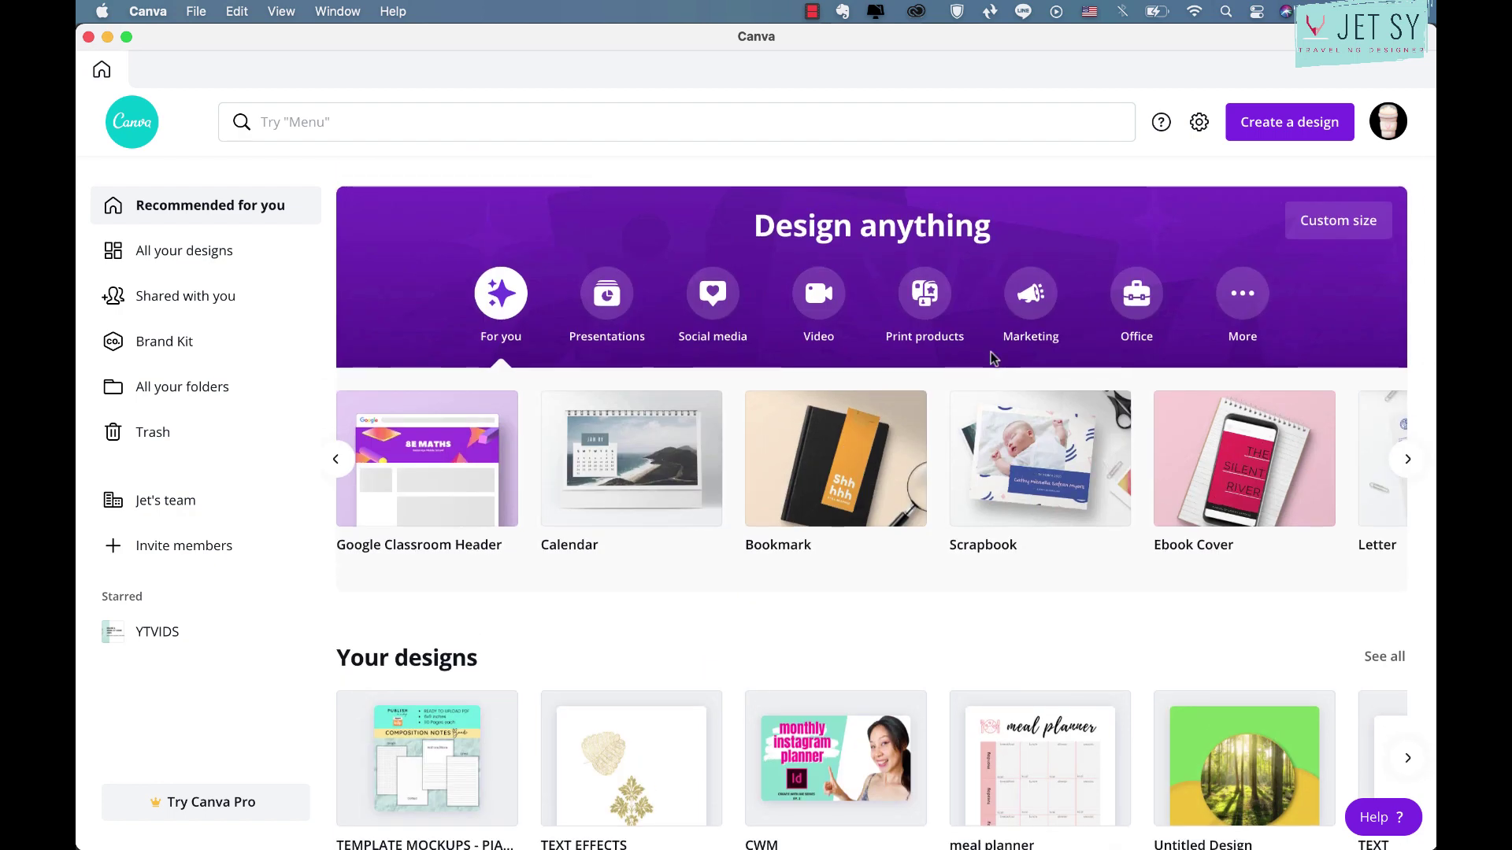
{"action": "scroll", "coordinate": [994, 358], "scroll_direction": "down", "scroll_amount": 4}
{"action": "scroll", "coordinate": [993, 359], "scroll_direction": "up", "scroll_amount": 4}
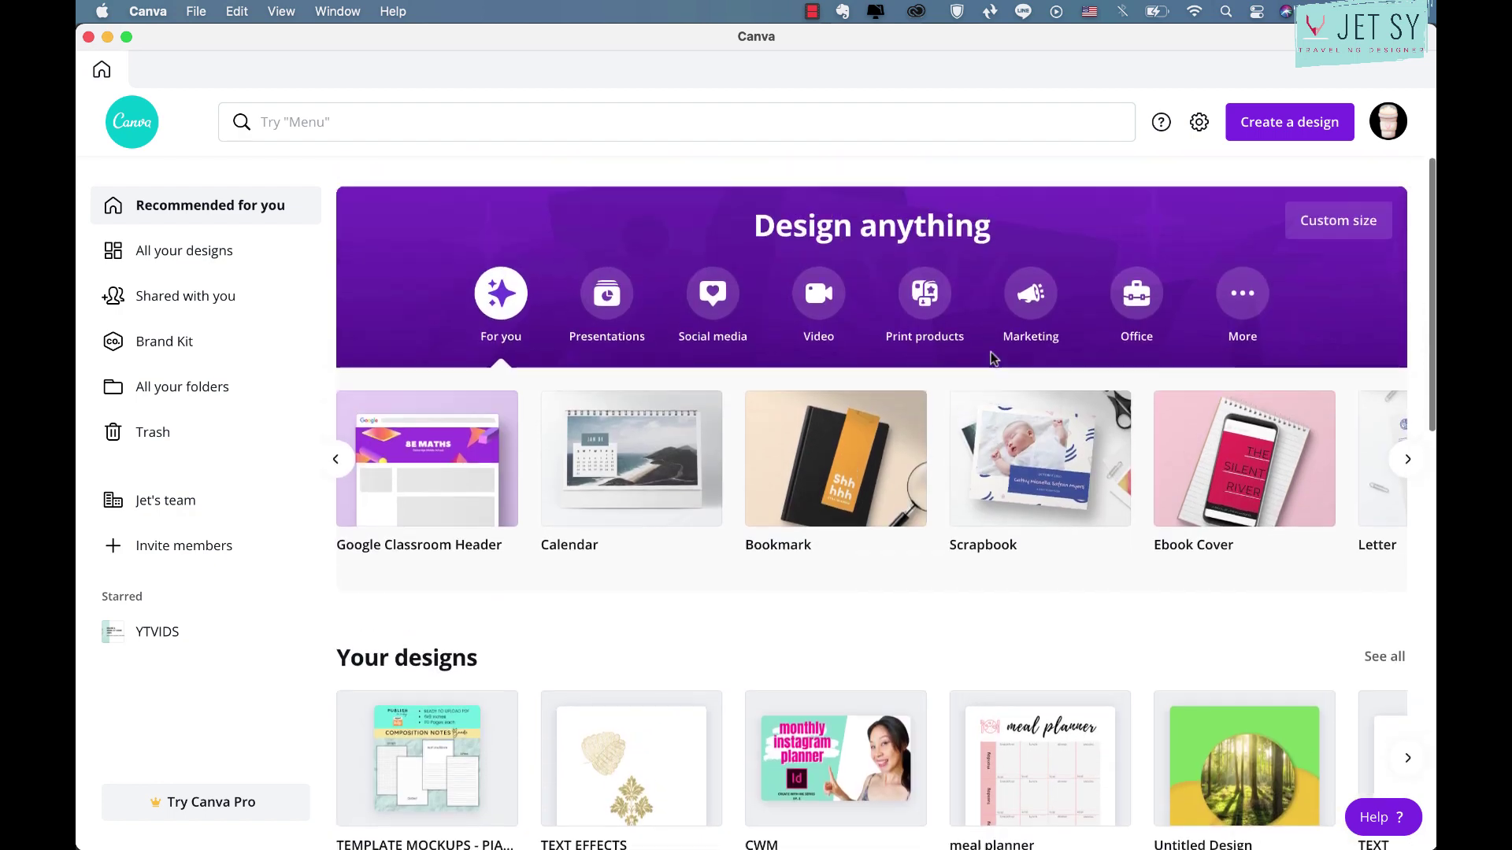
{"action": "scroll", "coordinate": [994, 358], "scroll_direction": "down", "scroll_amount": 3}
{"action": "scroll", "coordinate": [993, 359], "scroll_direction": "down", "scroll_amount": 2}
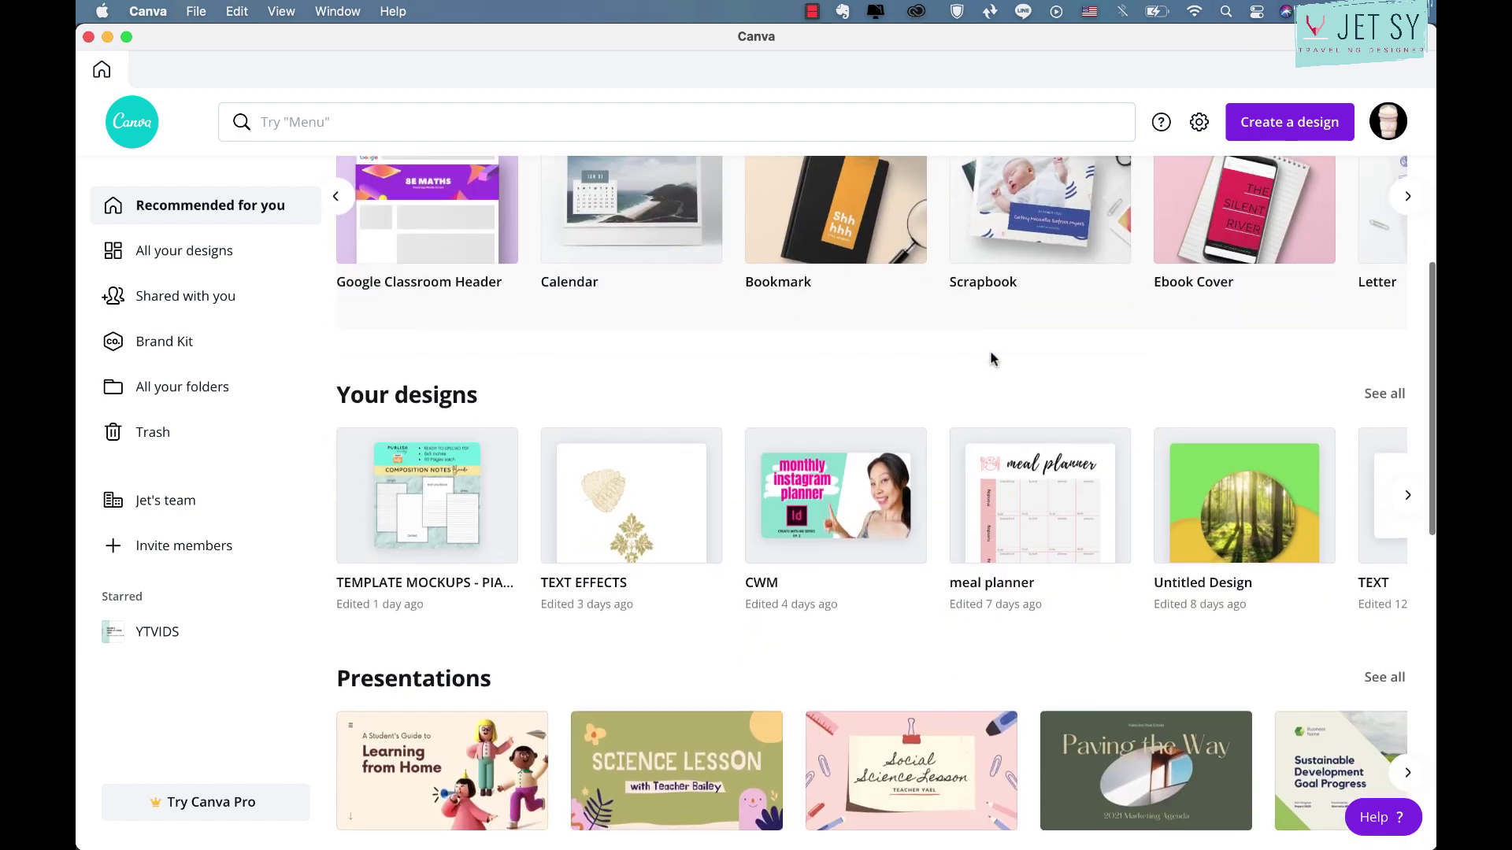
{"action": "scroll", "coordinate": [992, 358], "scroll_direction": "up", "scroll_amount": 1}
{"action": "scroll", "coordinate": [992, 358], "scroll_direction": "down", "scroll_amount": 1}
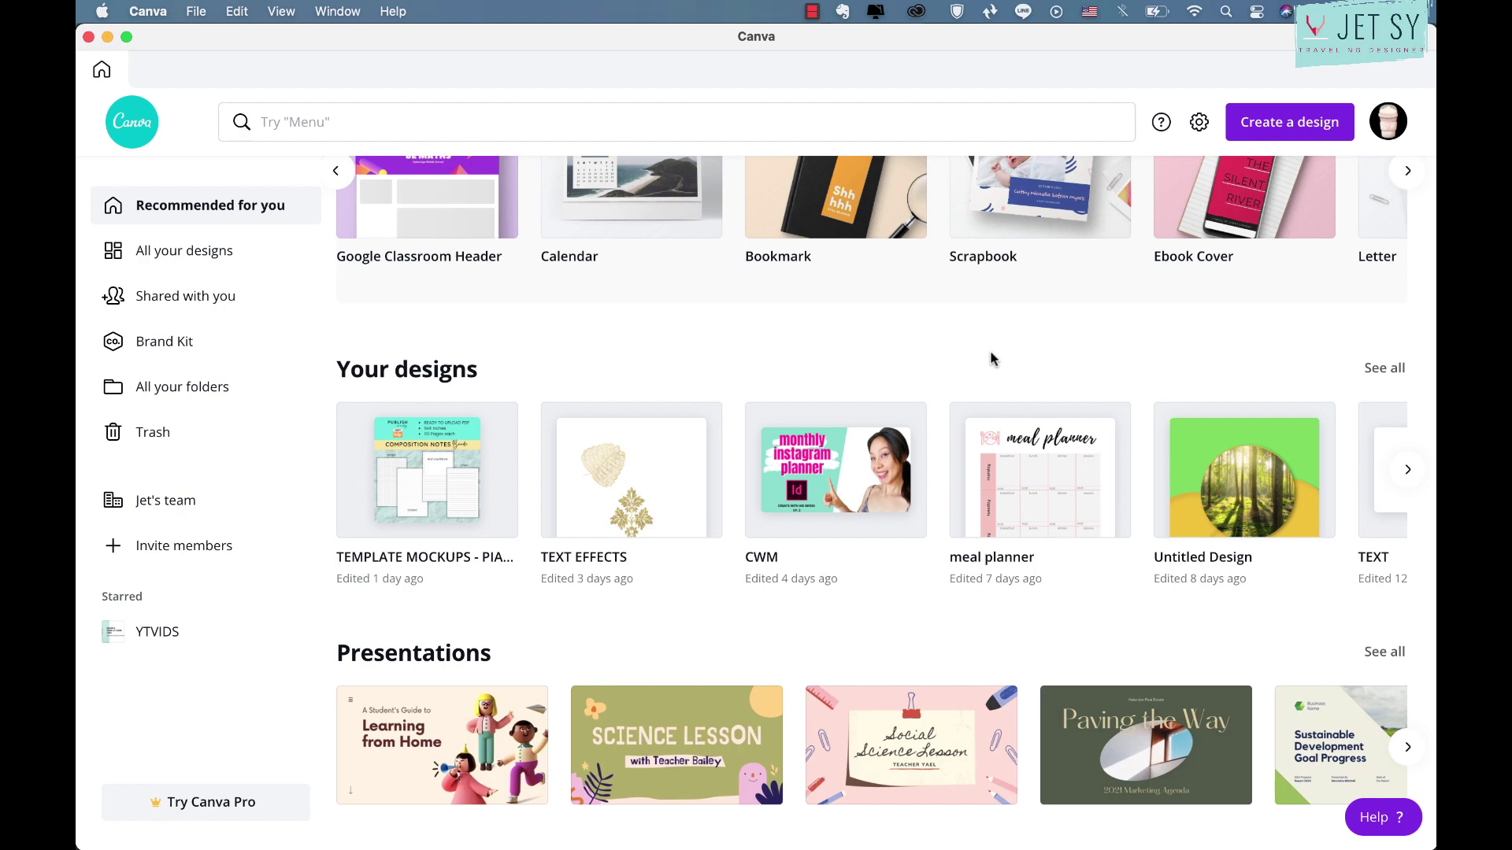
{"action": "scroll", "coordinate": [993, 358], "scroll_direction": "down", "scroll_amount": 2}
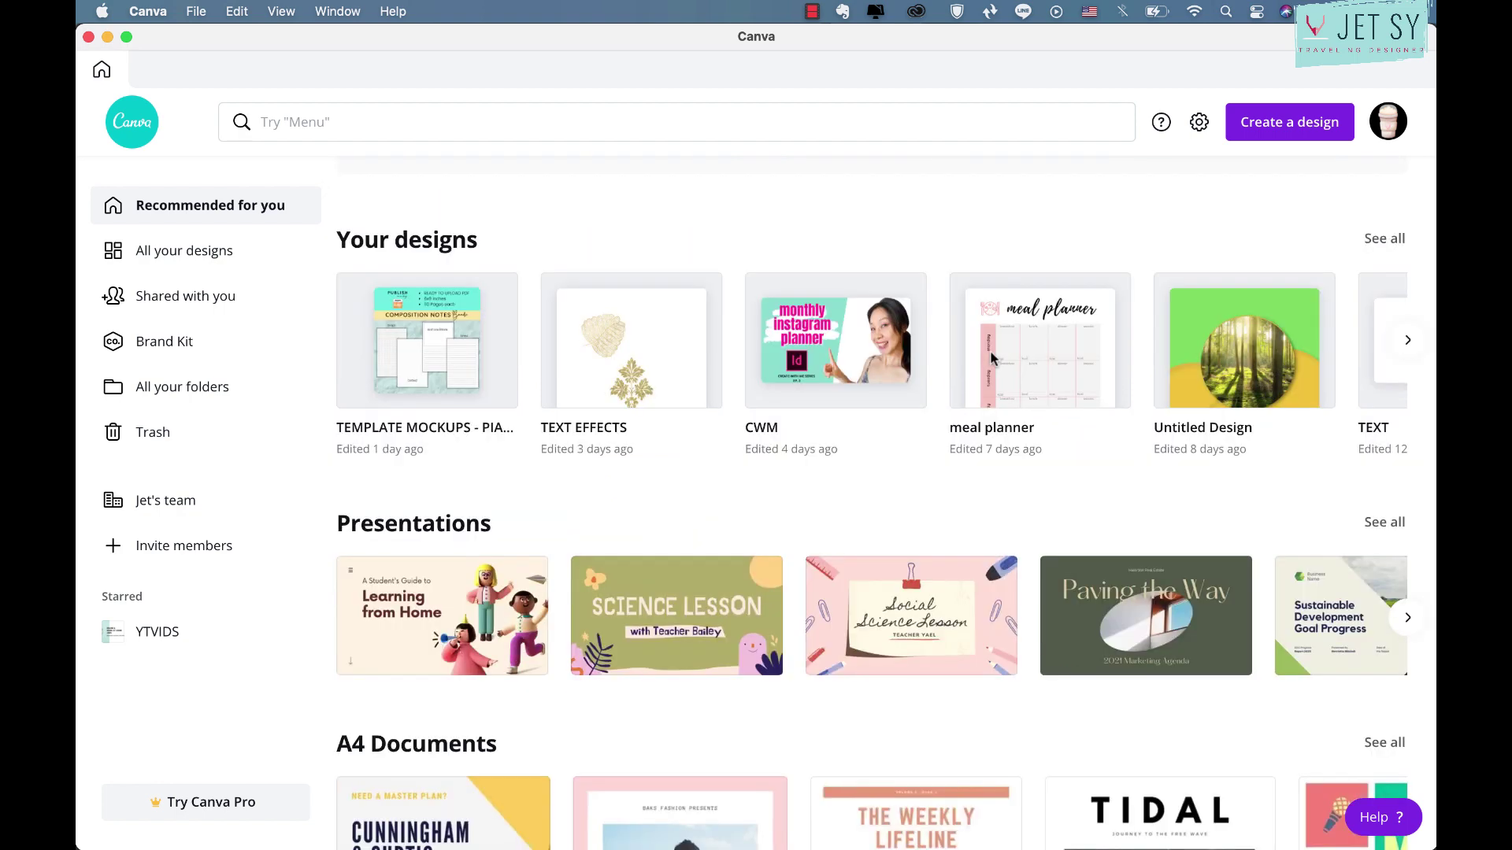
{"action": "scroll", "coordinate": [991, 358], "scroll_direction": "down", "scroll_amount": 5}
{"action": "scroll", "coordinate": [990, 358], "scroll_direction": "up", "scroll_amount": 5}
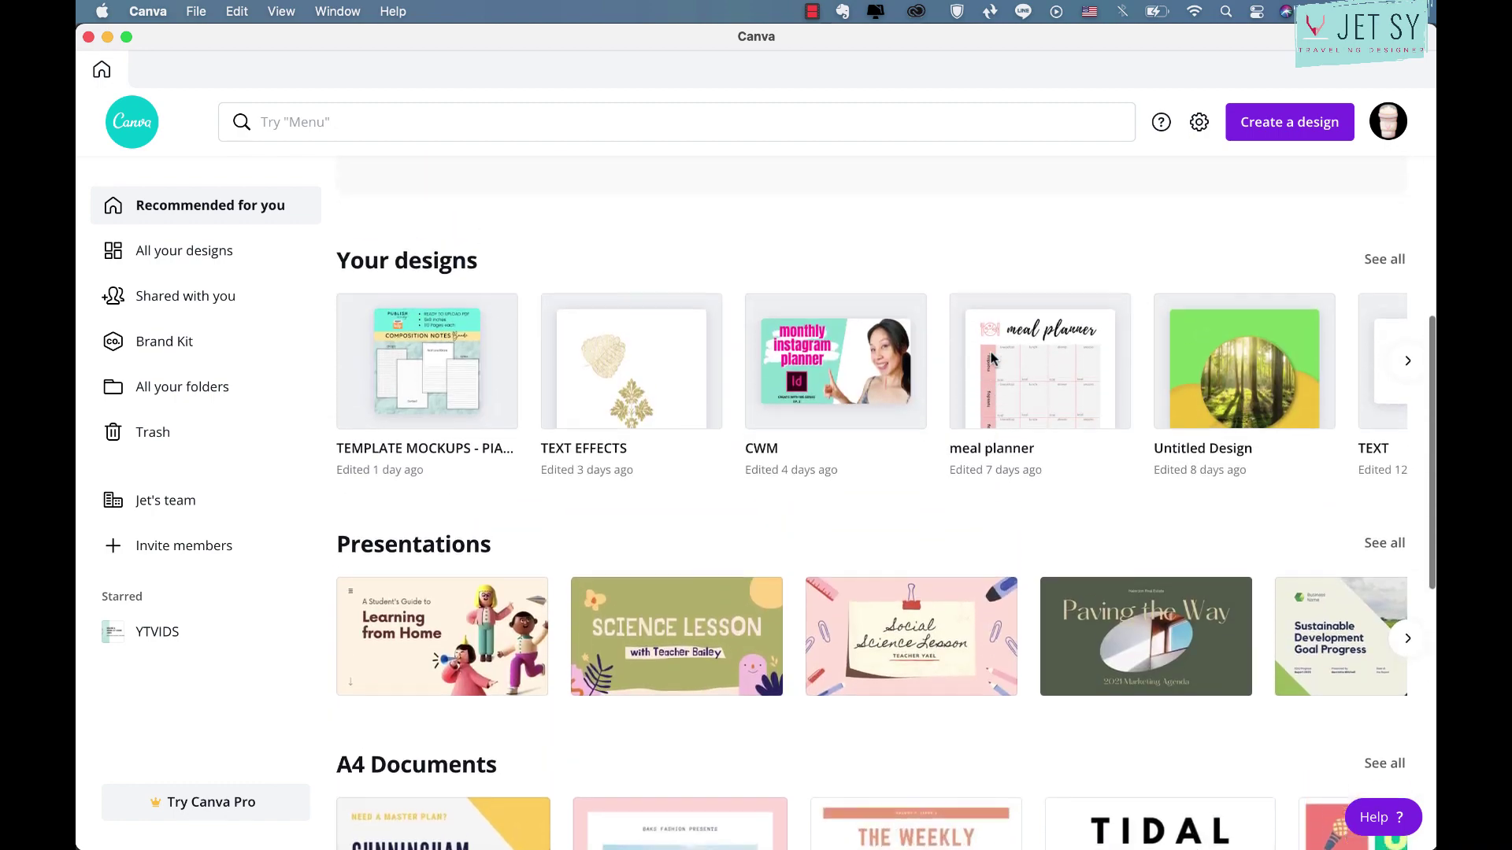
{"action": "scroll", "coordinate": [992, 358], "scroll_direction": "up", "scroll_amount": 6}
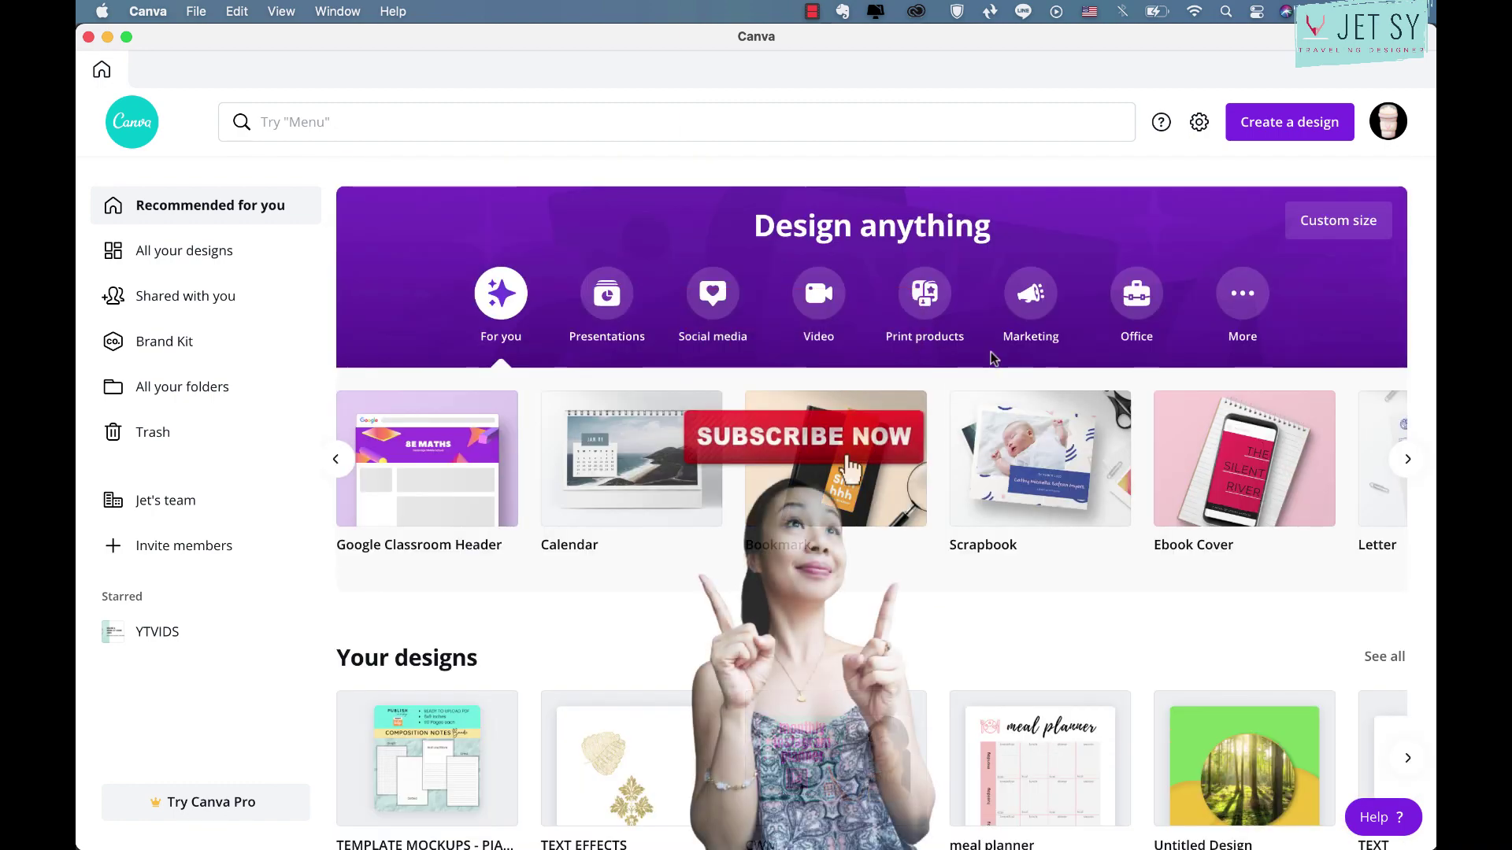
{"action": "scroll", "coordinate": [992, 358], "scroll_direction": "down", "scroll_amount": 5}
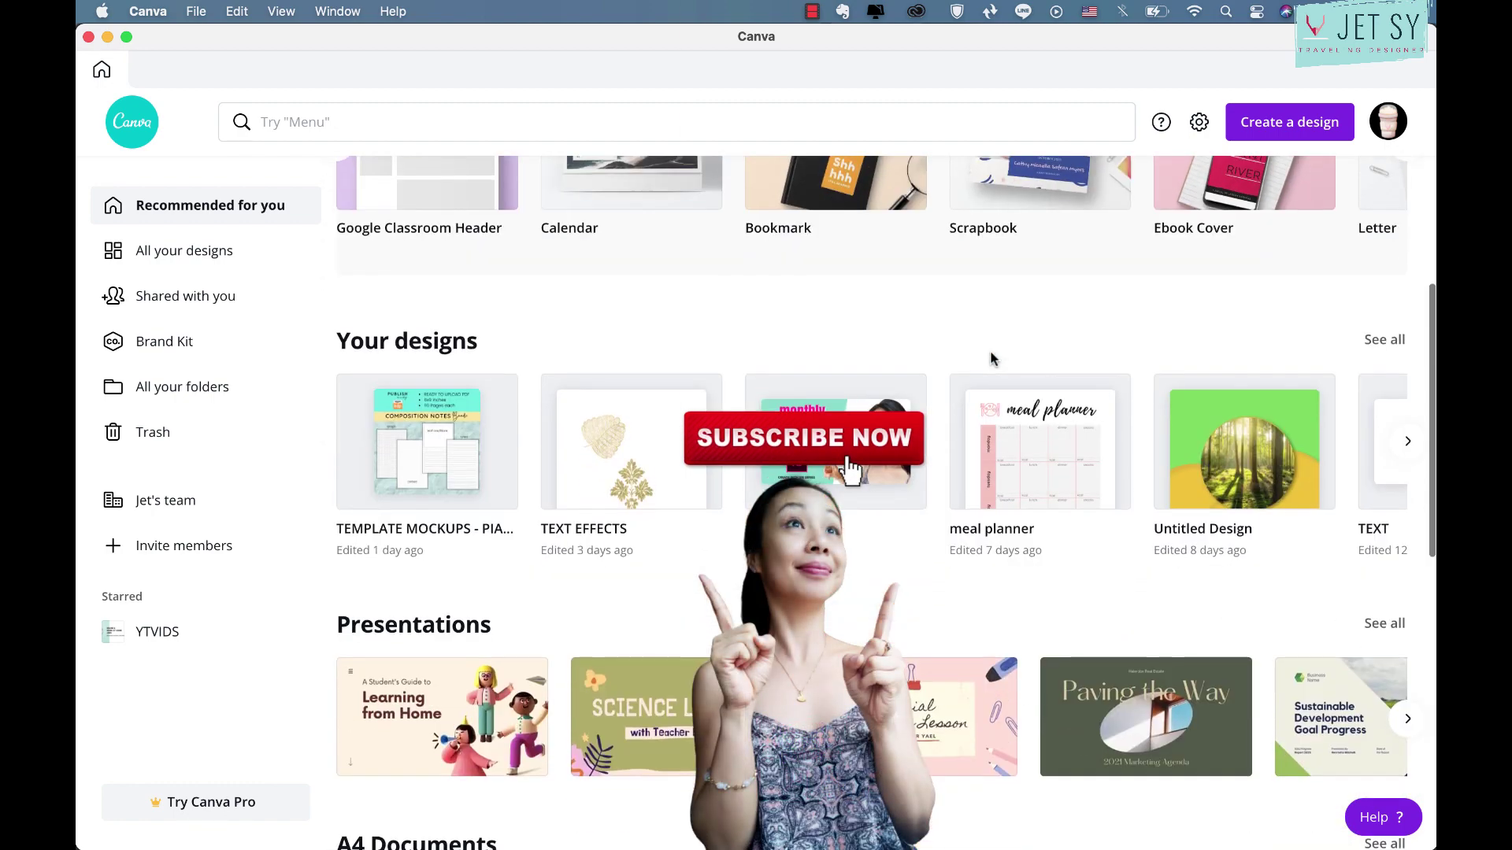
{"action": "scroll", "coordinate": [990, 358], "scroll_direction": "down", "scroll_amount": 3}
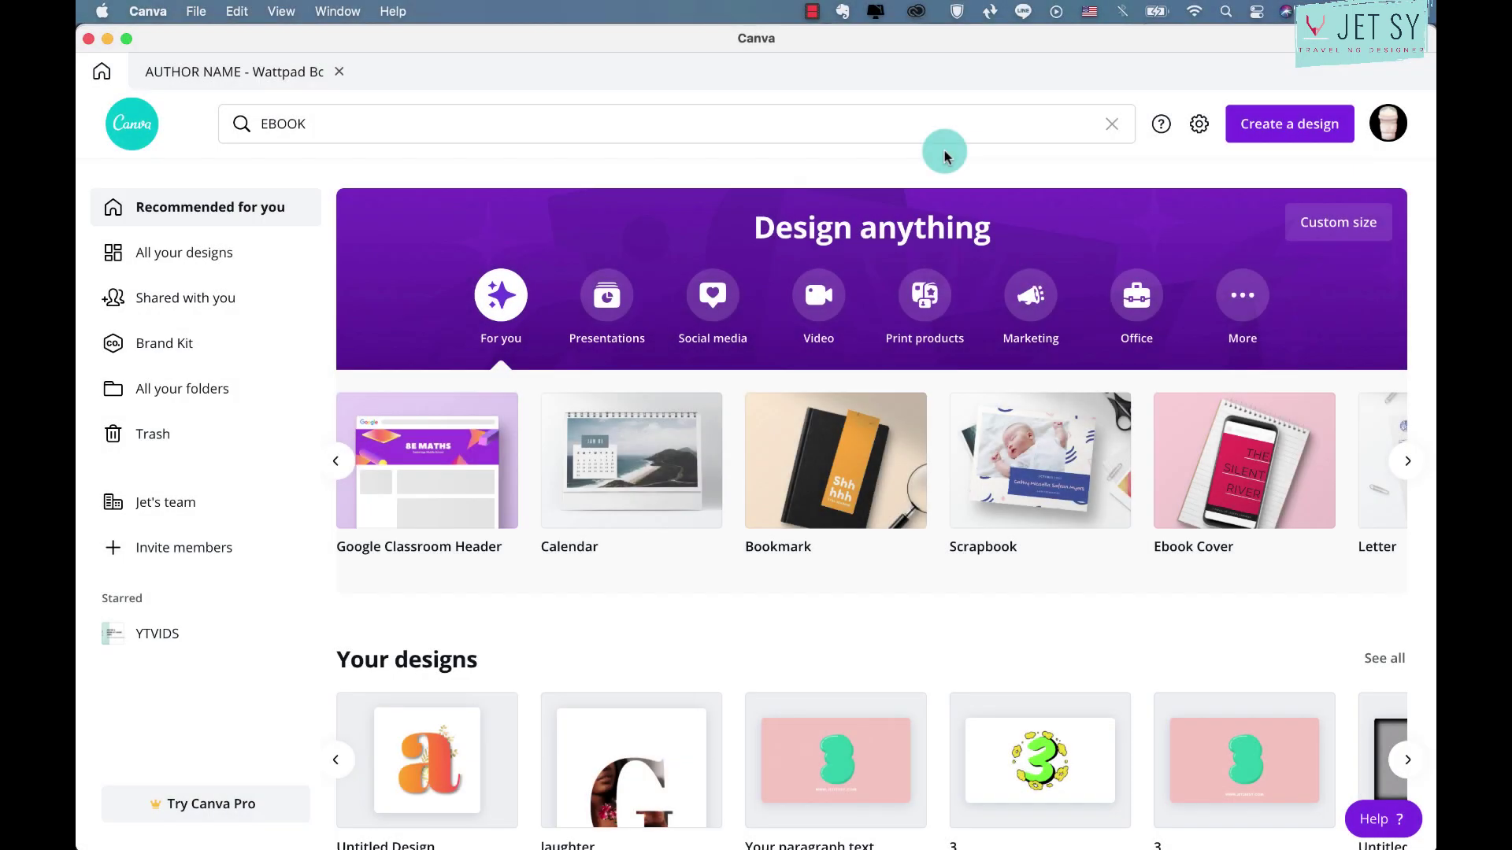
{"action": "left_click", "coordinate": [1270, 134]}
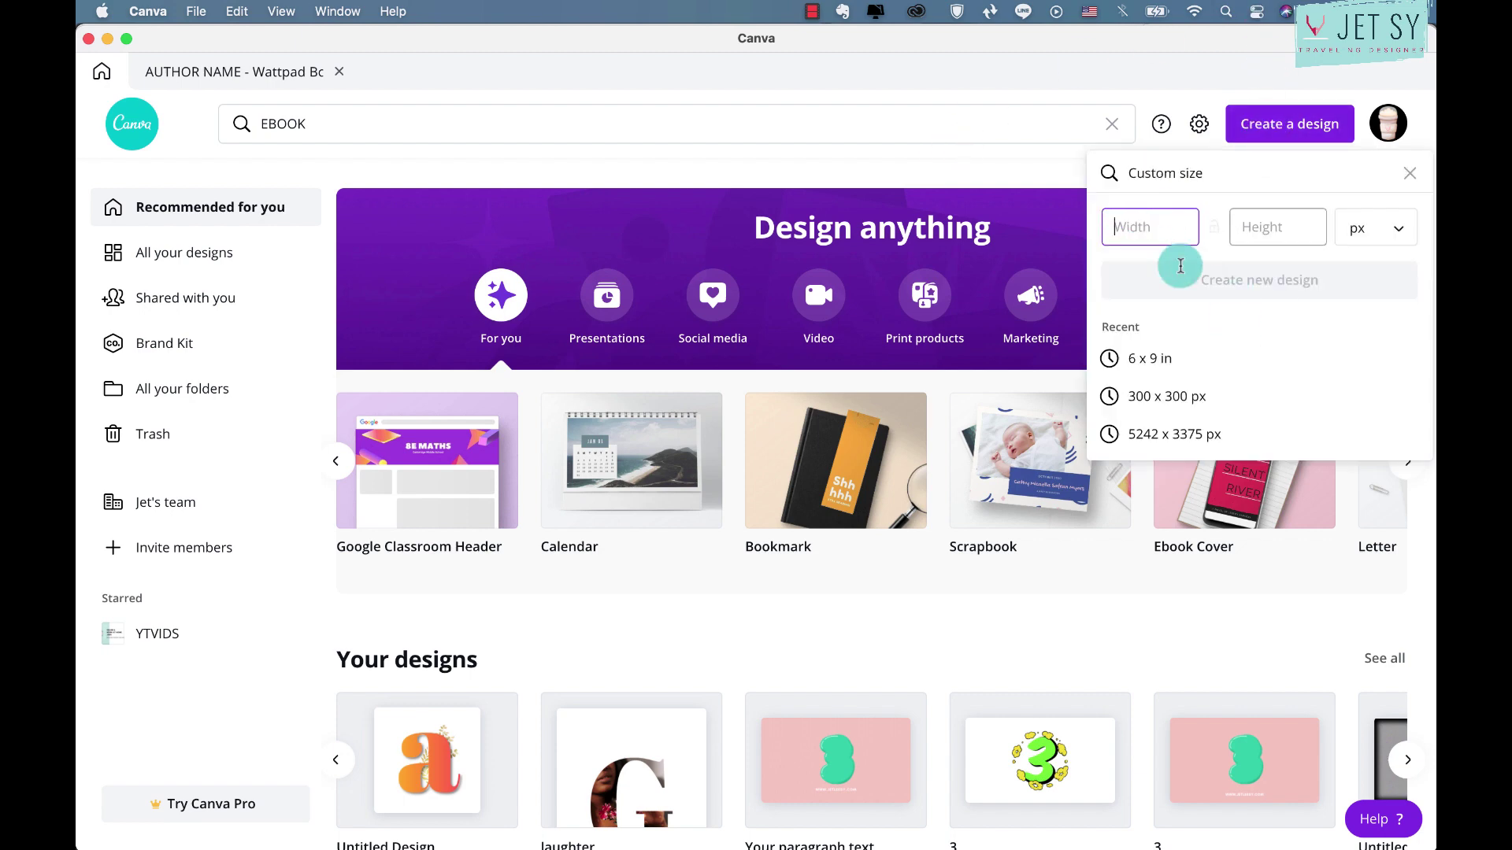
{"action": "left_click", "coordinate": [1015, 161]}
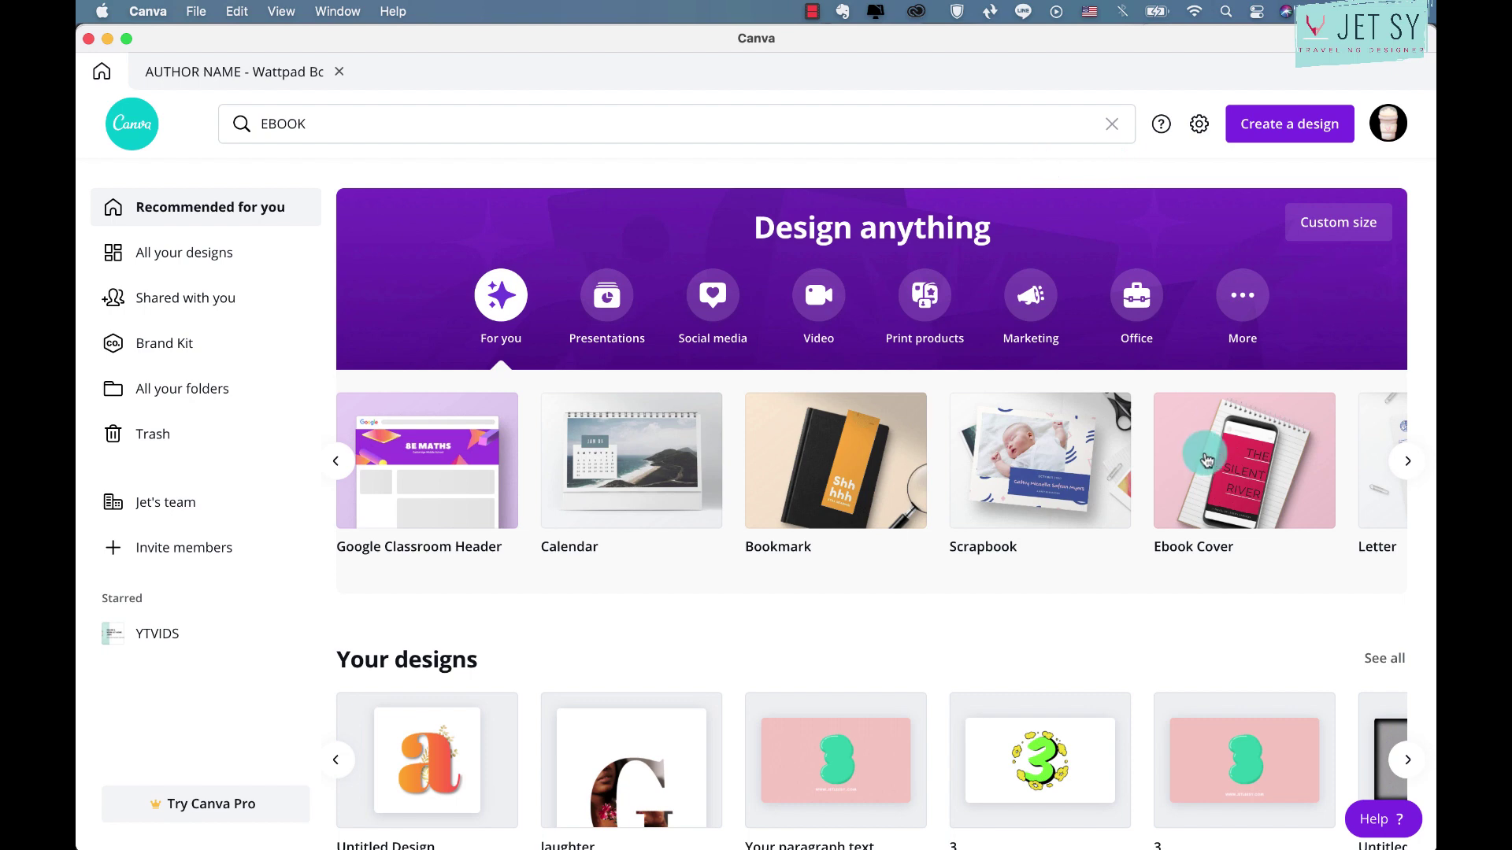
{"action": "left_click", "coordinate": [344, 125]}
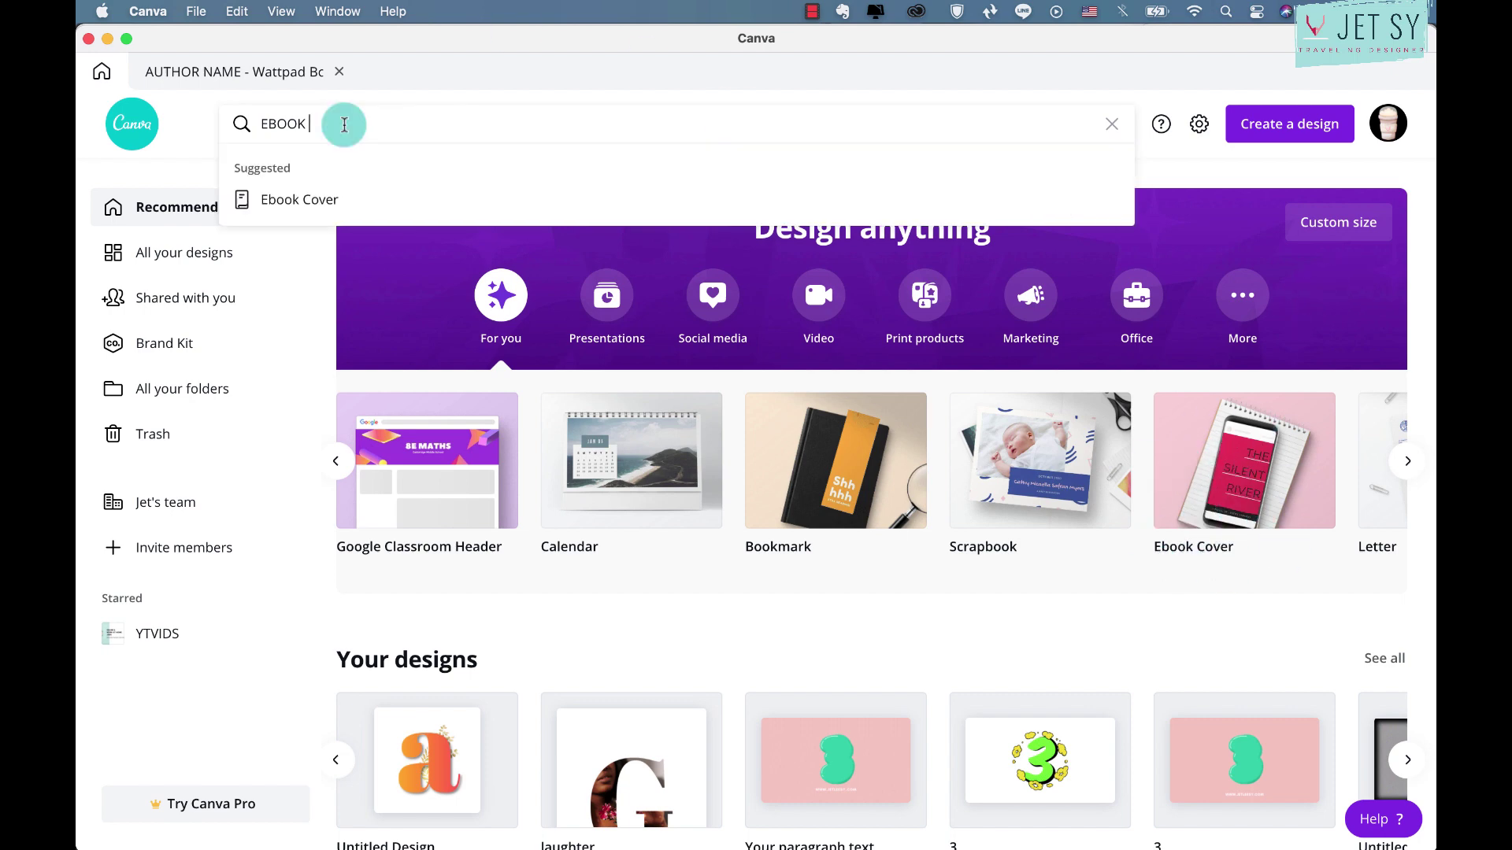
{"action": "left_click", "coordinate": [351, 197]}
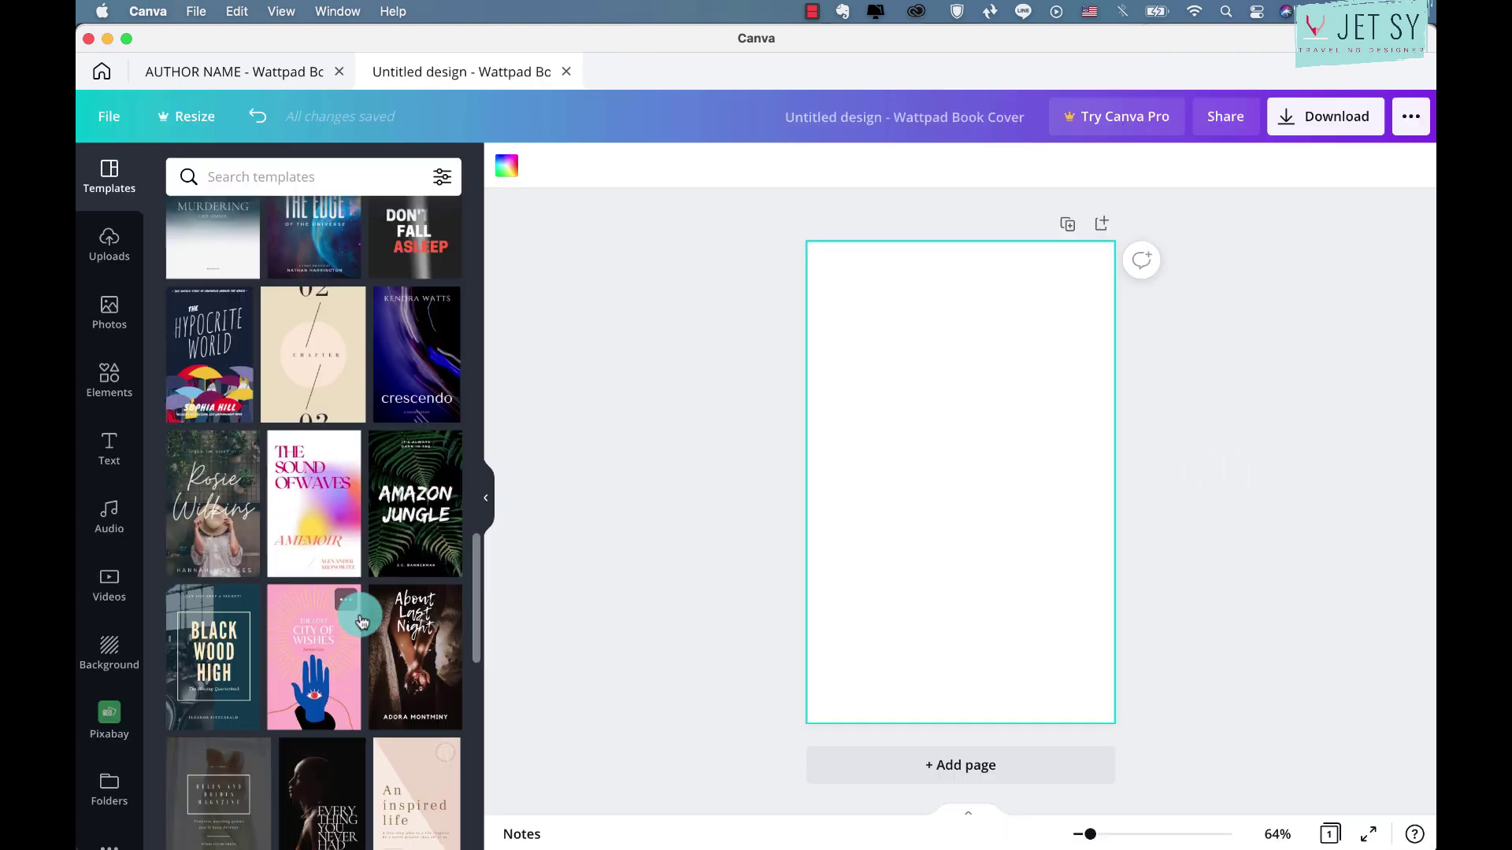
Browse the book cover templates and view the chapter cover template's details.
{"action": "scroll", "coordinate": [359, 614], "scroll_direction": "down", "scroll_amount": 3}
{"action": "scroll", "coordinate": [359, 618], "scroll_direction": "down", "scroll_amount": 5}
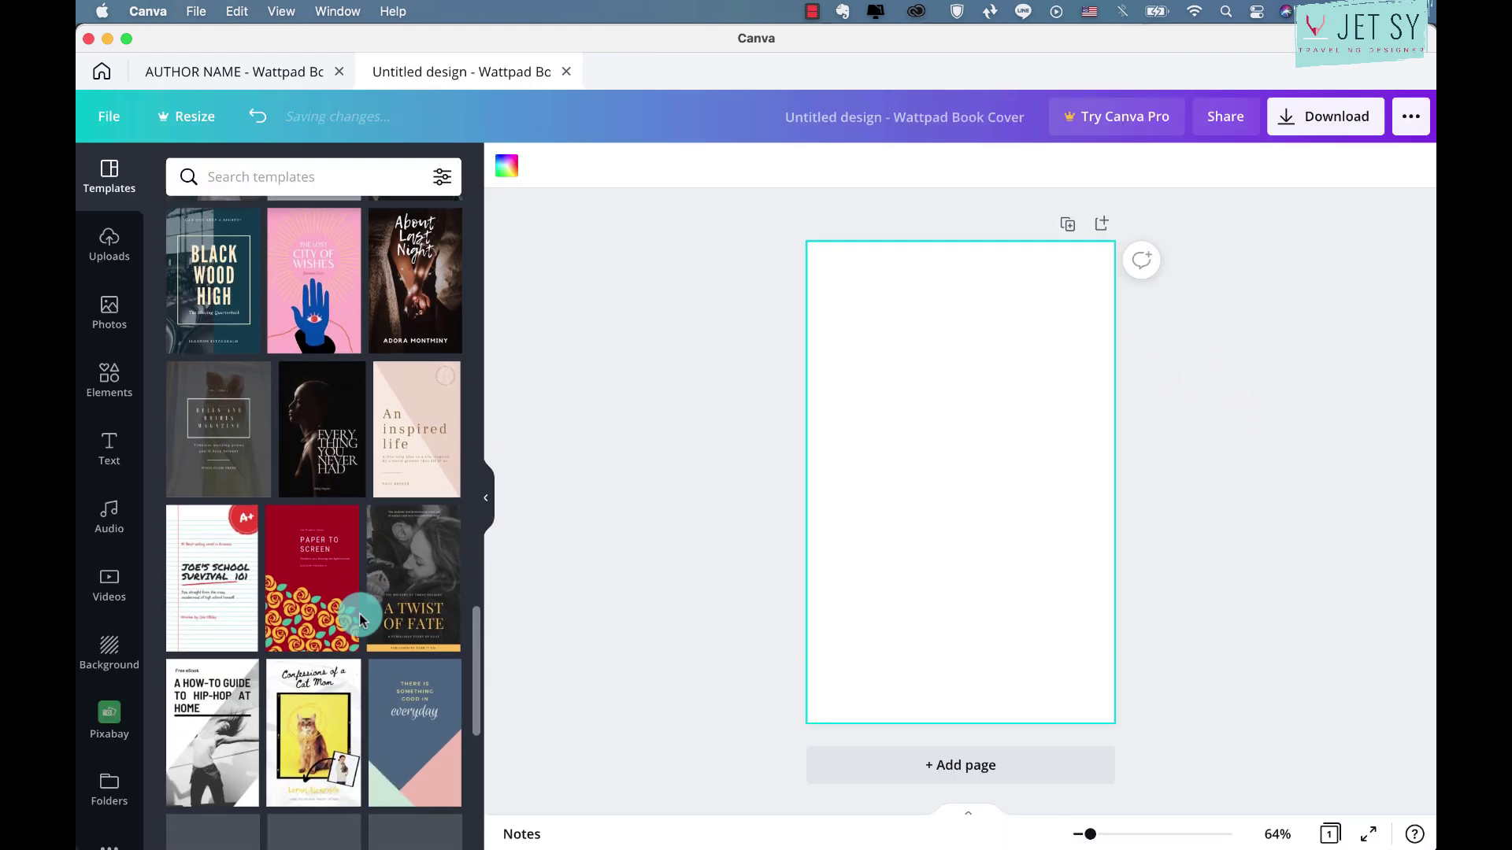
{"action": "scroll", "coordinate": [359, 619], "scroll_direction": "up", "scroll_amount": 10}
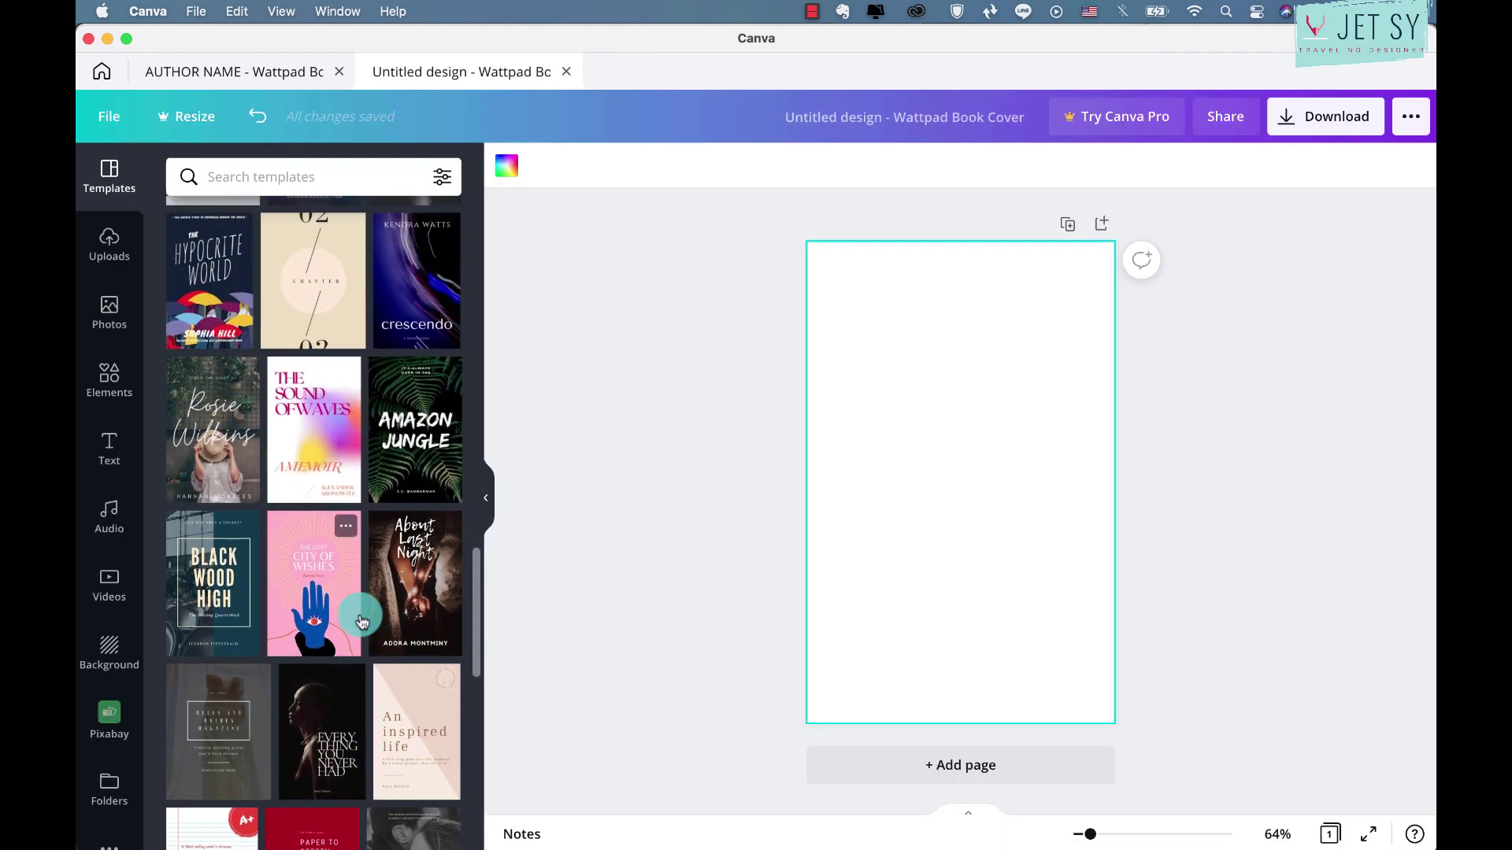
{"action": "scroll", "coordinate": [362, 622], "scroll_direction": "up", "scroll_amount": 4}
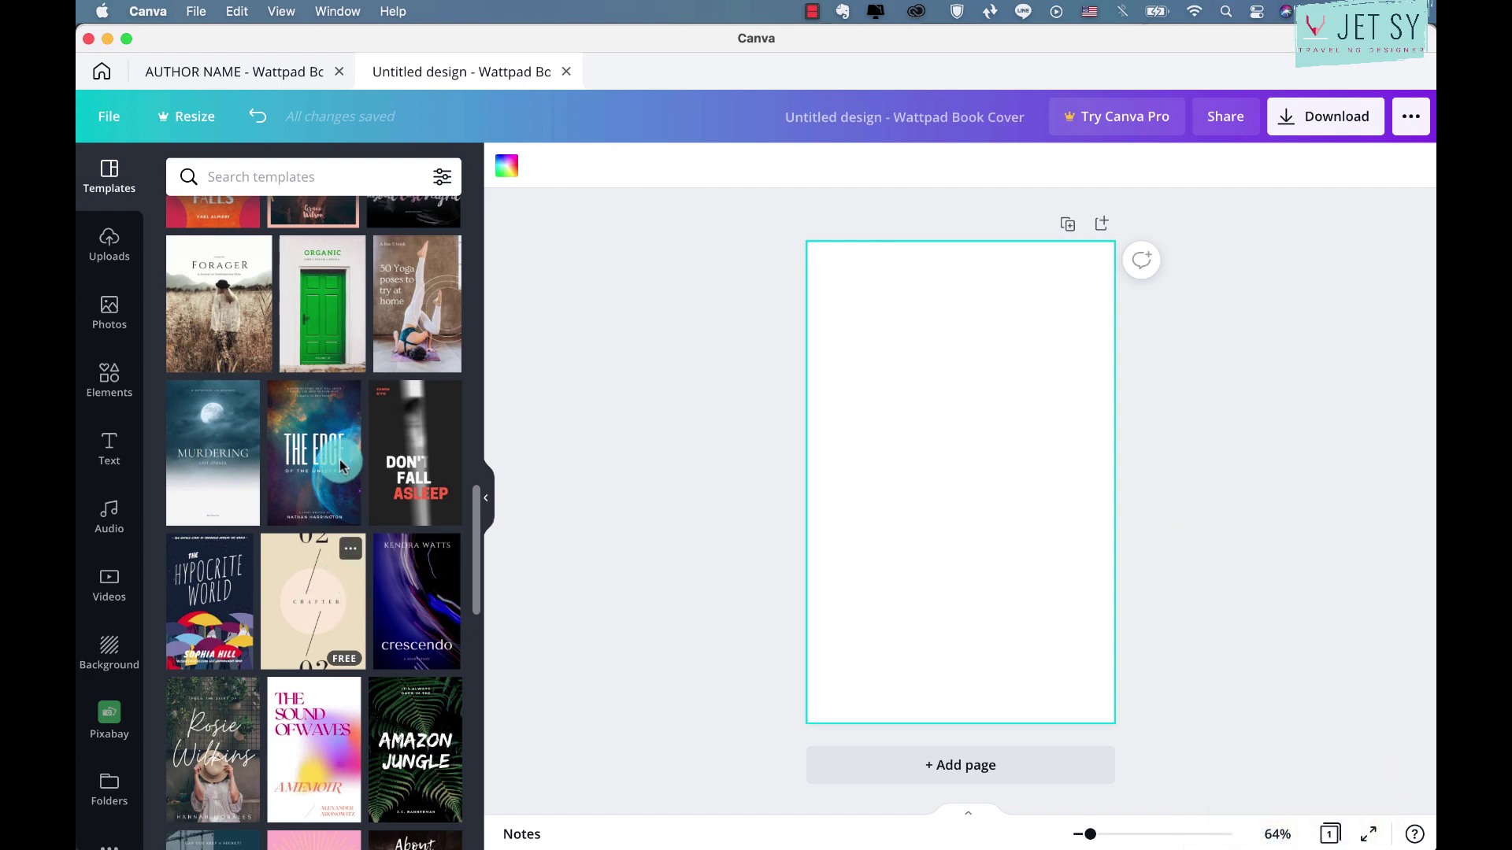
{"action": "scroll", "coordinate": [340, 463], "scroll_direction": "up", "scroll_amount": 5}
{"action": "scroll", "coordinate": [340, 464], "scroll_direction": "down", "scroll_amount": 5}
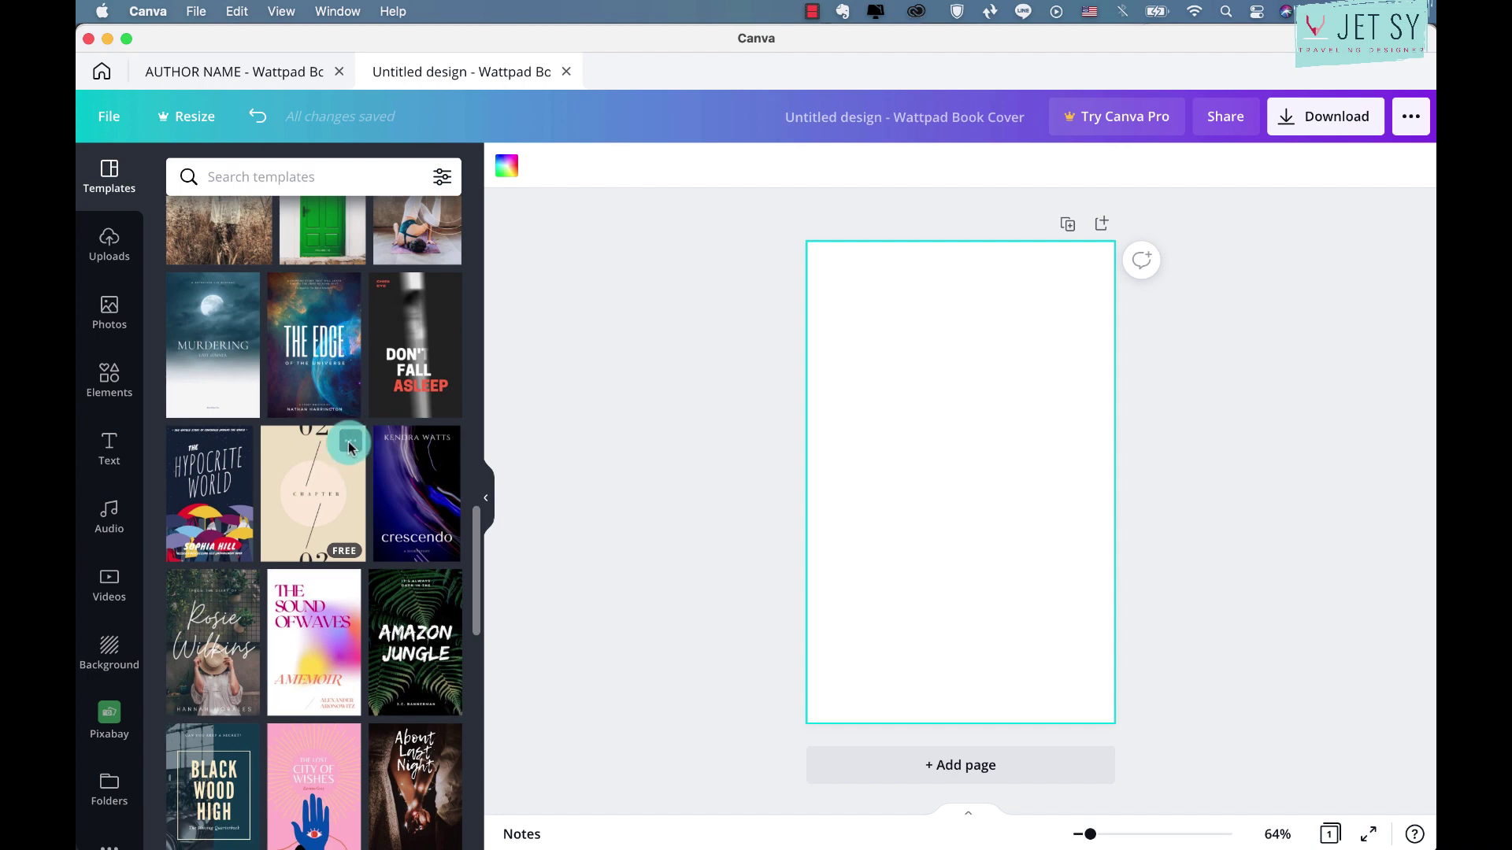
{"action": "left_click", "coordinate": [350, 444]}
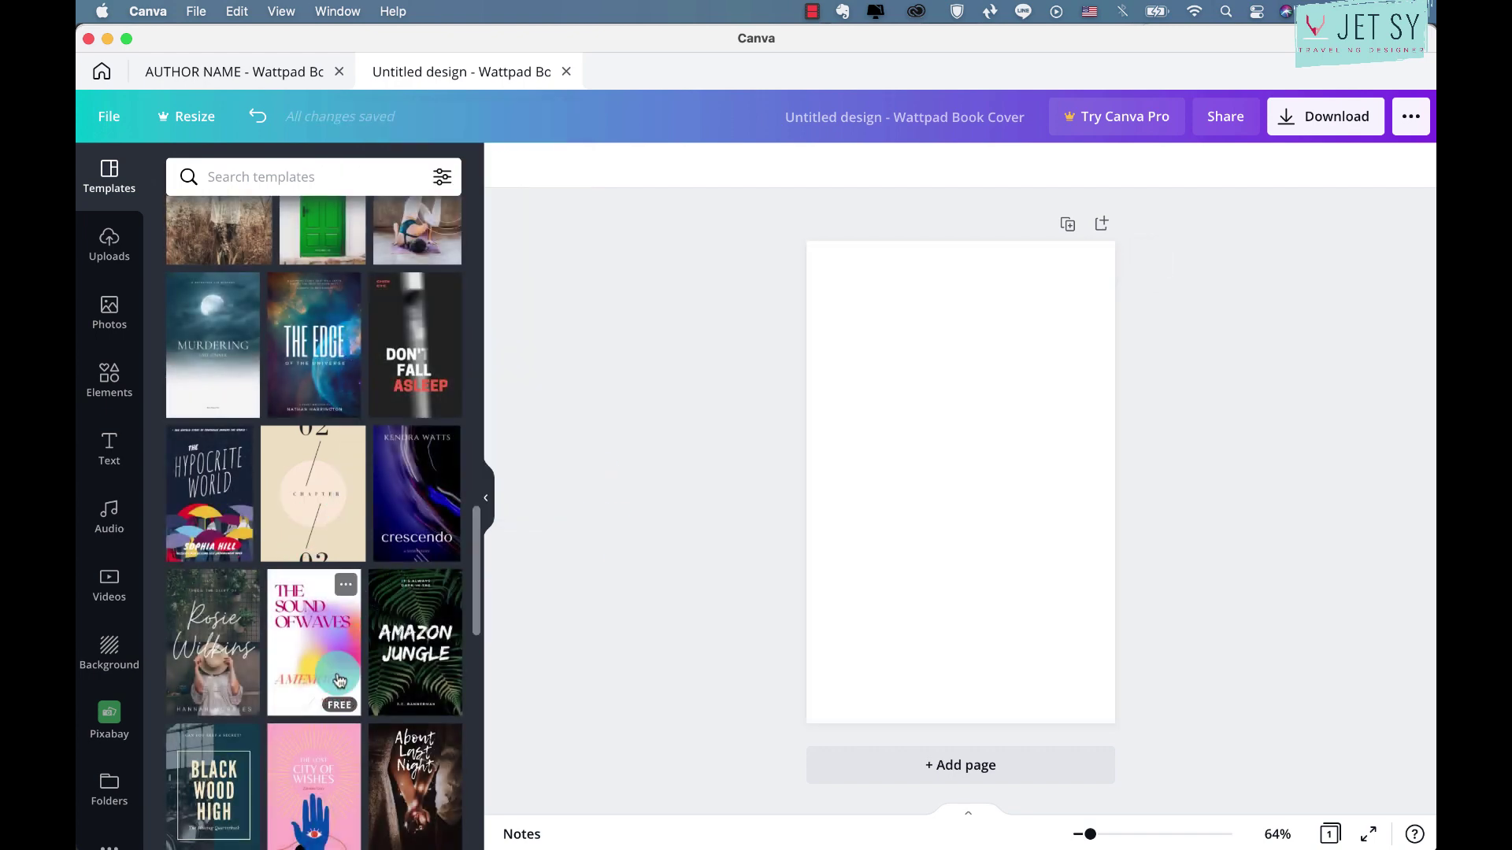
{"action": "scroll", "coordinate": [352, 681], "scroll_direction": "down", "scroll_amount": 10}
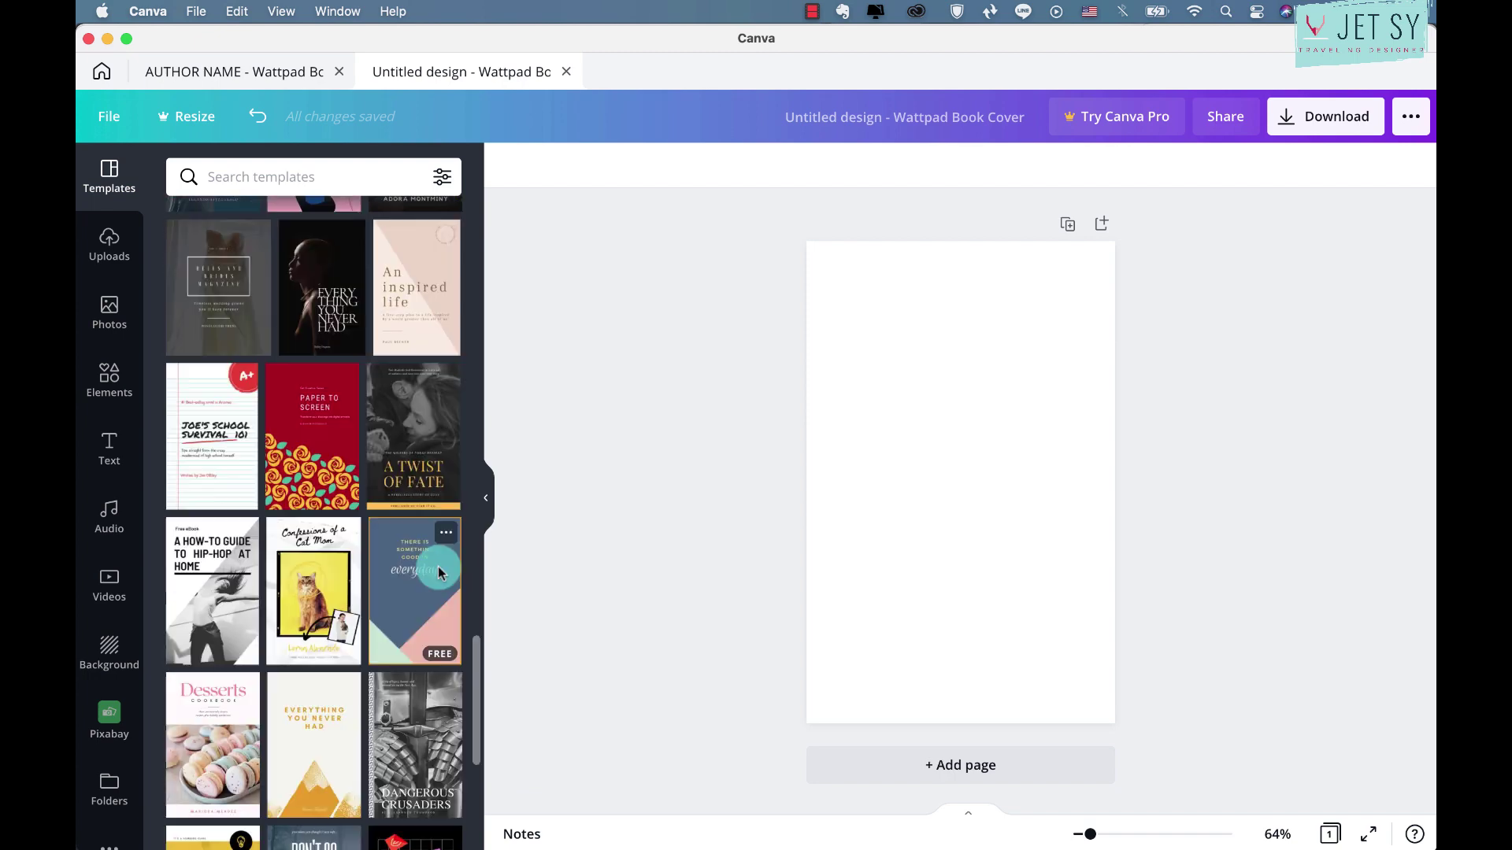
Apply the 'There is something good in everyday' template and make the page background teal.
{"action": "left_click", "coordinate": [438, 573]}
{"action": "left_click", "coordinate": [1056, 327]}
{"action": "left_click", "coordinate": [1091, 299]}
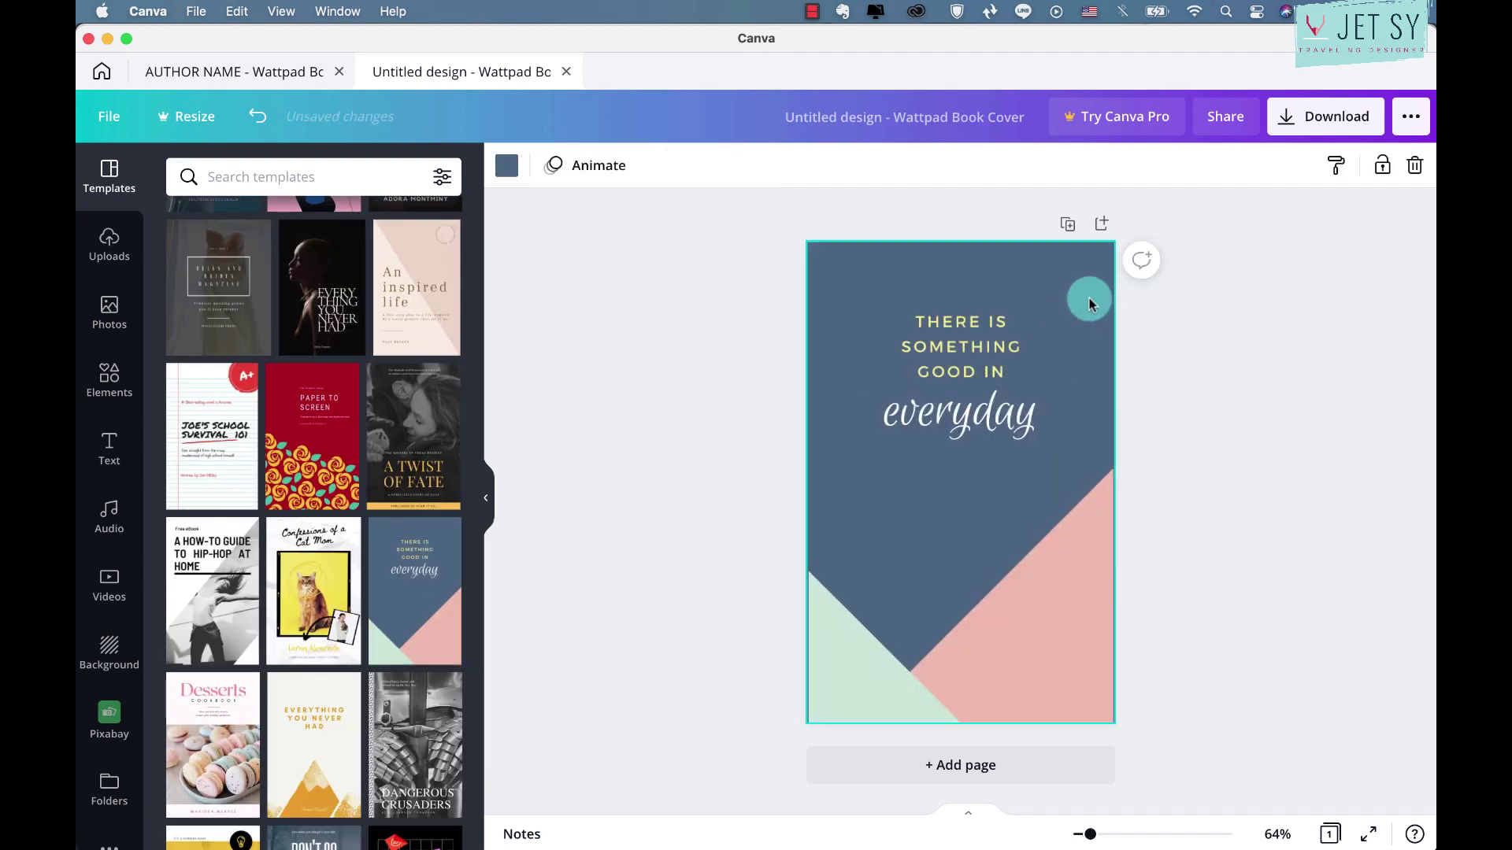
{"action": "left_click", "coordinate": [507, 165]}
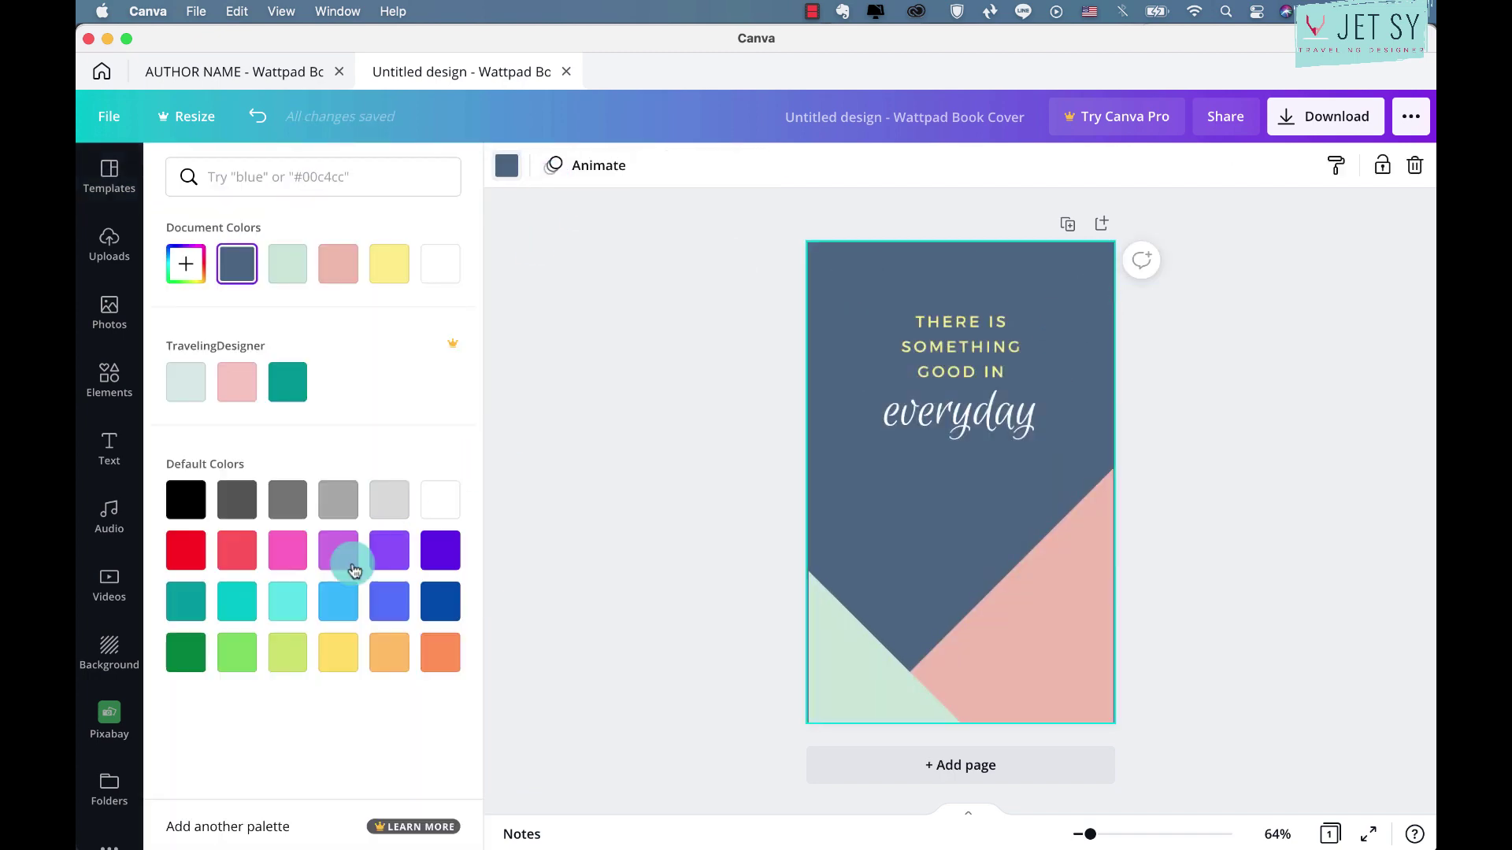
{"action": "left_click", "coordinate": [282, 396]}
Recolour the pink triangle light grey and the mint triangle yellow.
{"action": "left_click", "coordinate": [1066, 641]}
{"action": "left_click", "coordinate": [506, 166]}
{"action": "left_click", "coordinate": [185, 382]}
{"action": "left_click", "coordinate": [813, 602]}
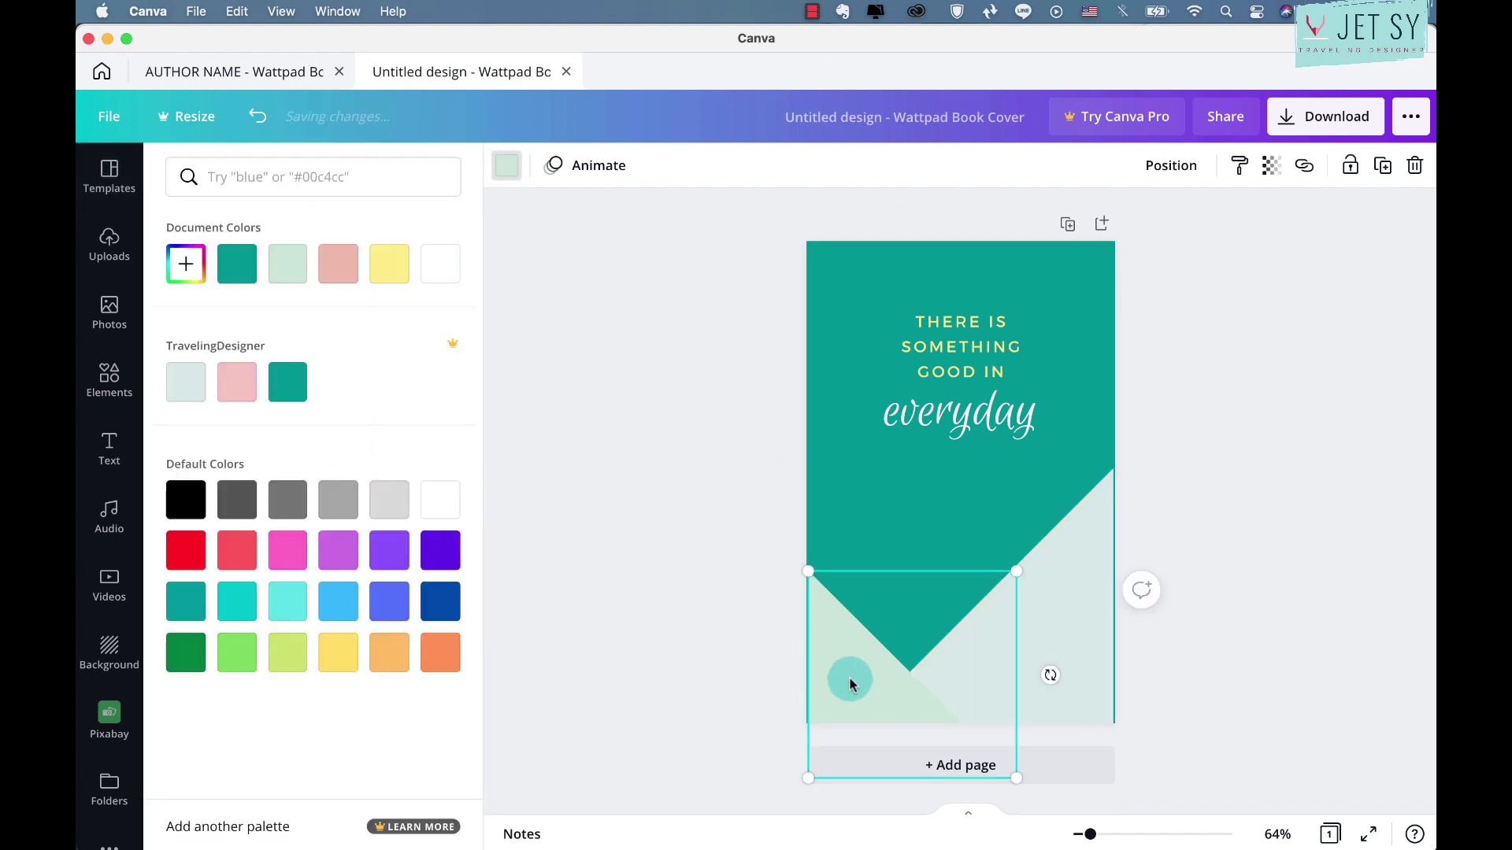
{"action": "left_click", "coordinate": [389, 265]}
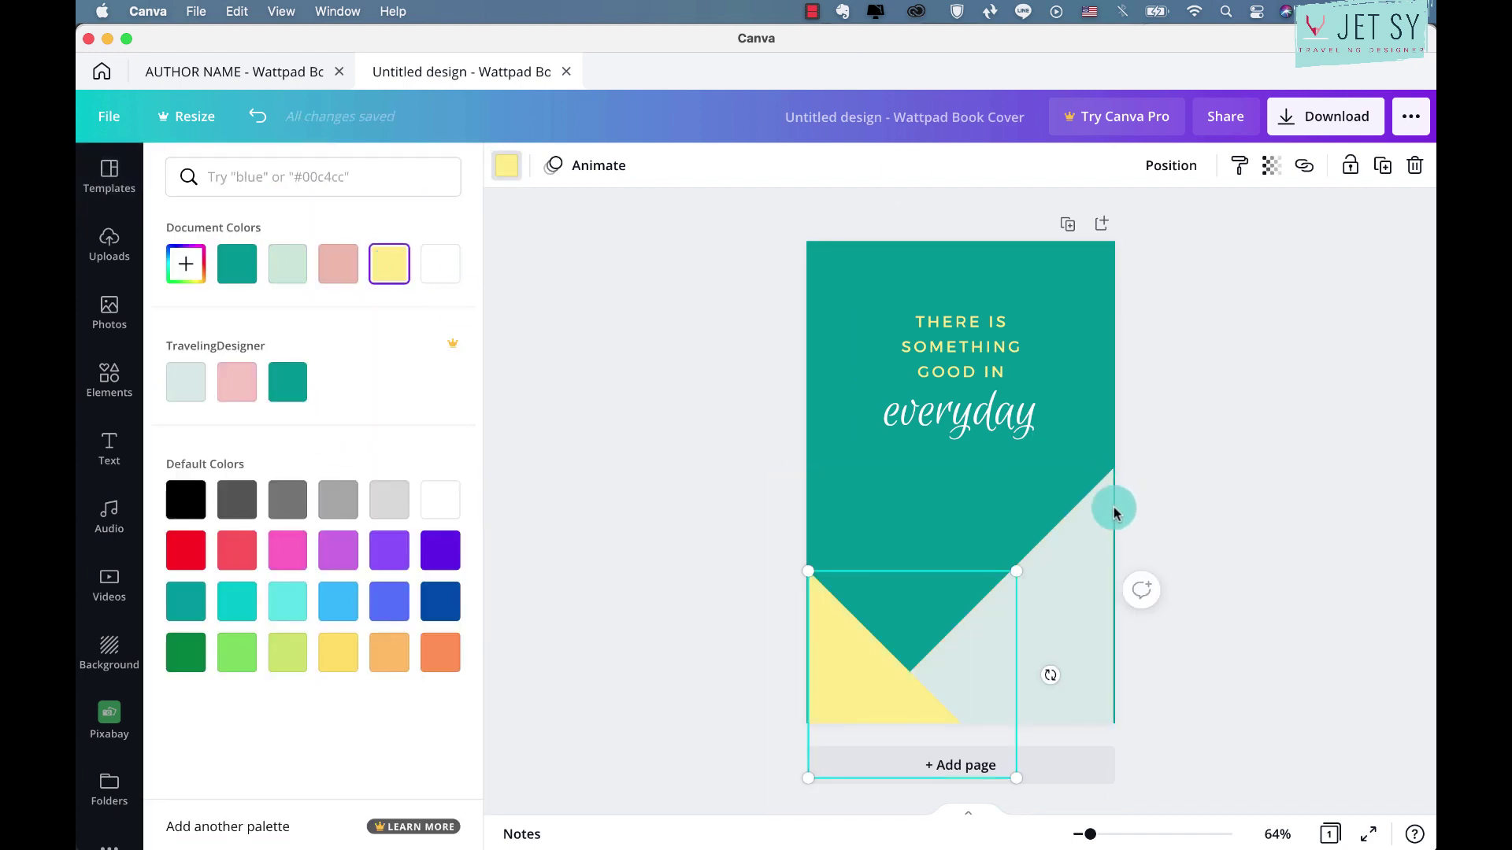
Turn the light grey triangle pink and check the yellow and pink shapes.
{"action": "left_click", "coordinate": [1081, 531]}
{"action": "left_click", "coordinate": [506, 166]}
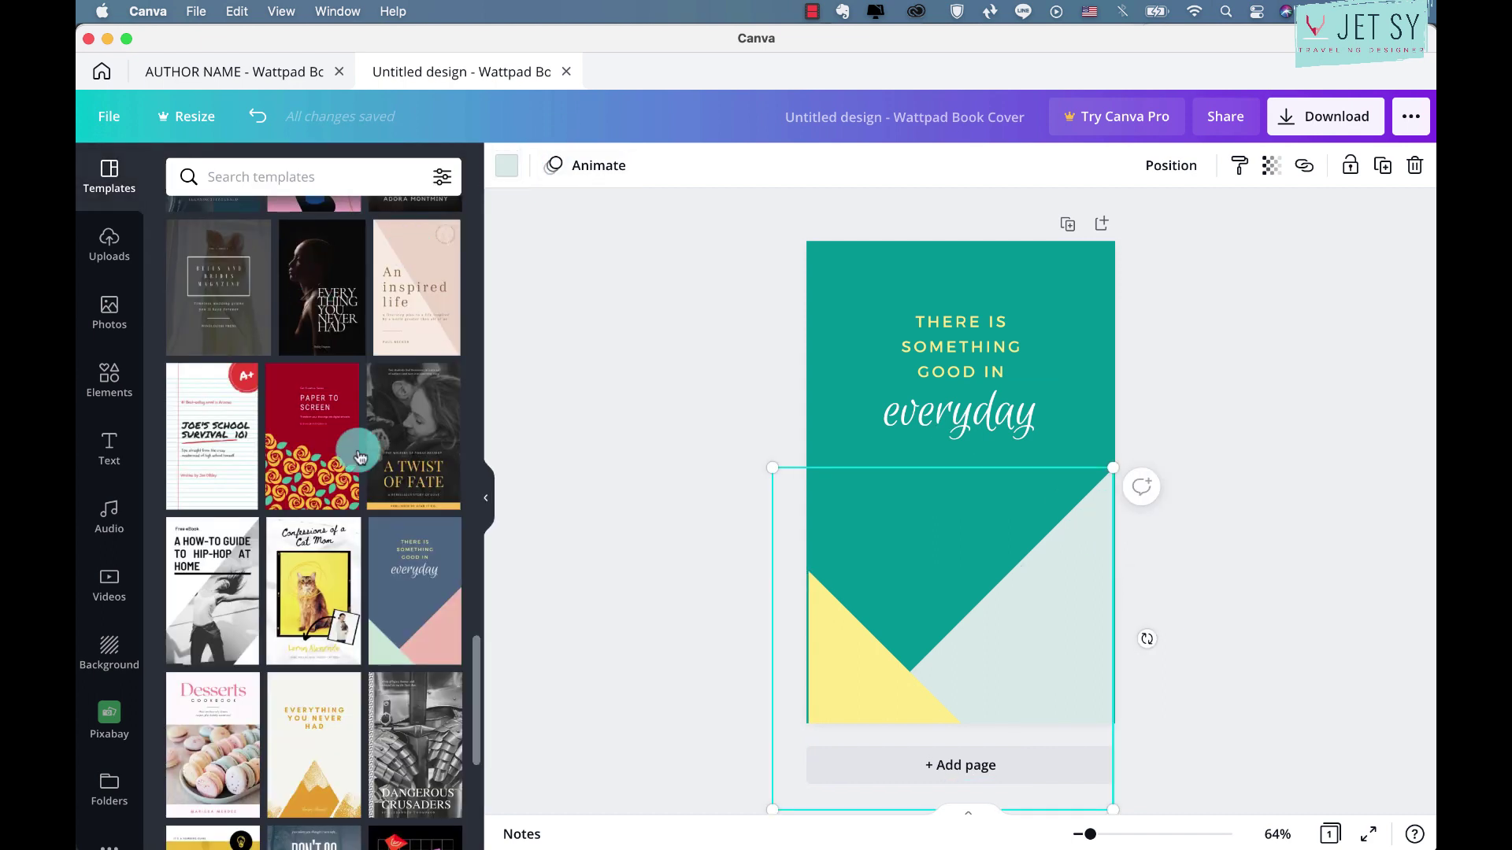
{"action": "left_click", "coordinate": [508, 166]}
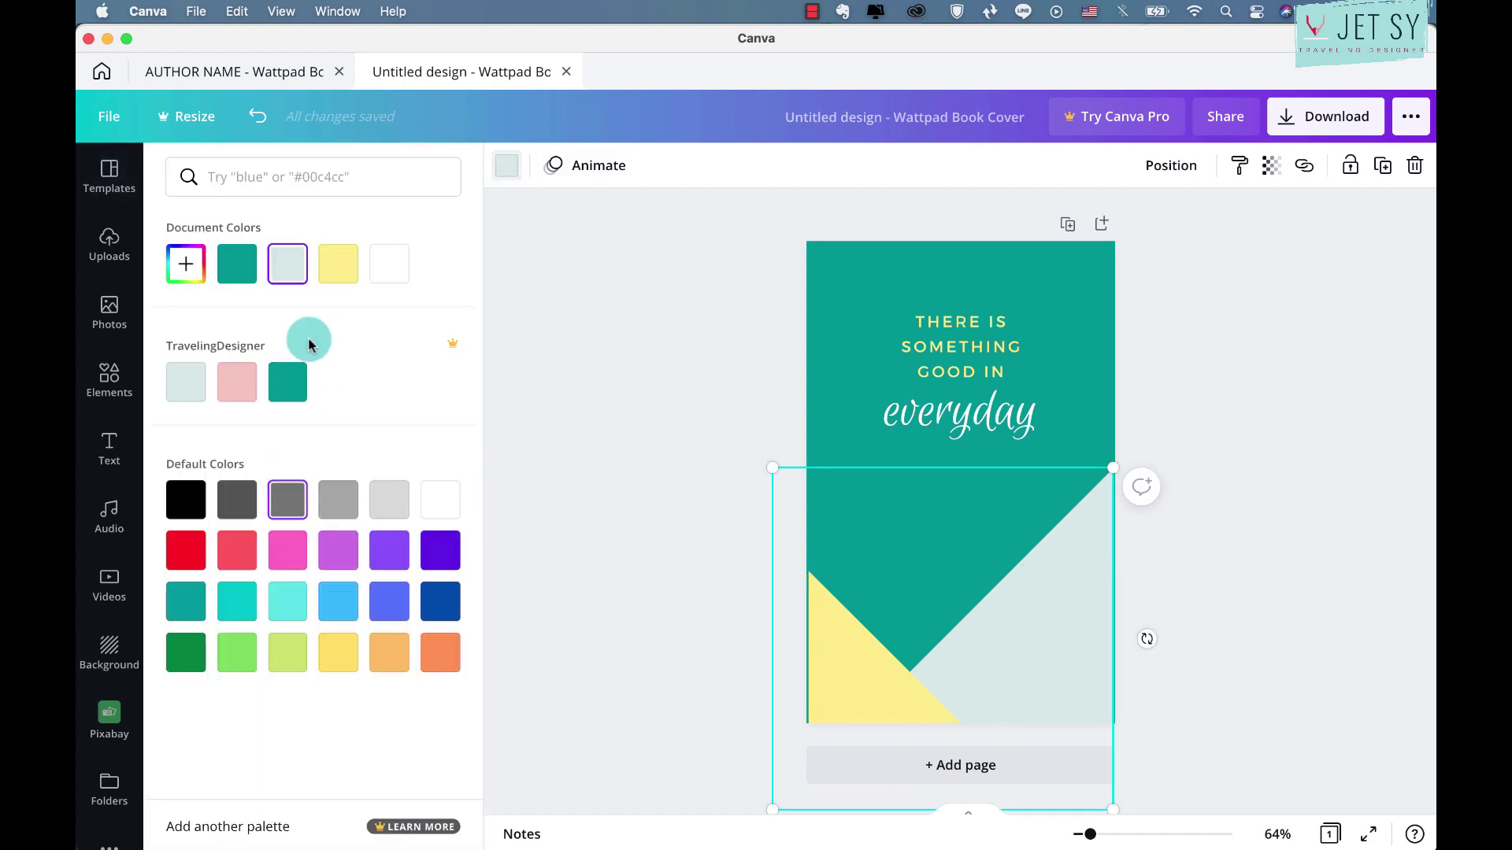
{"action": "left_click", "coordinate": [237, 382]}
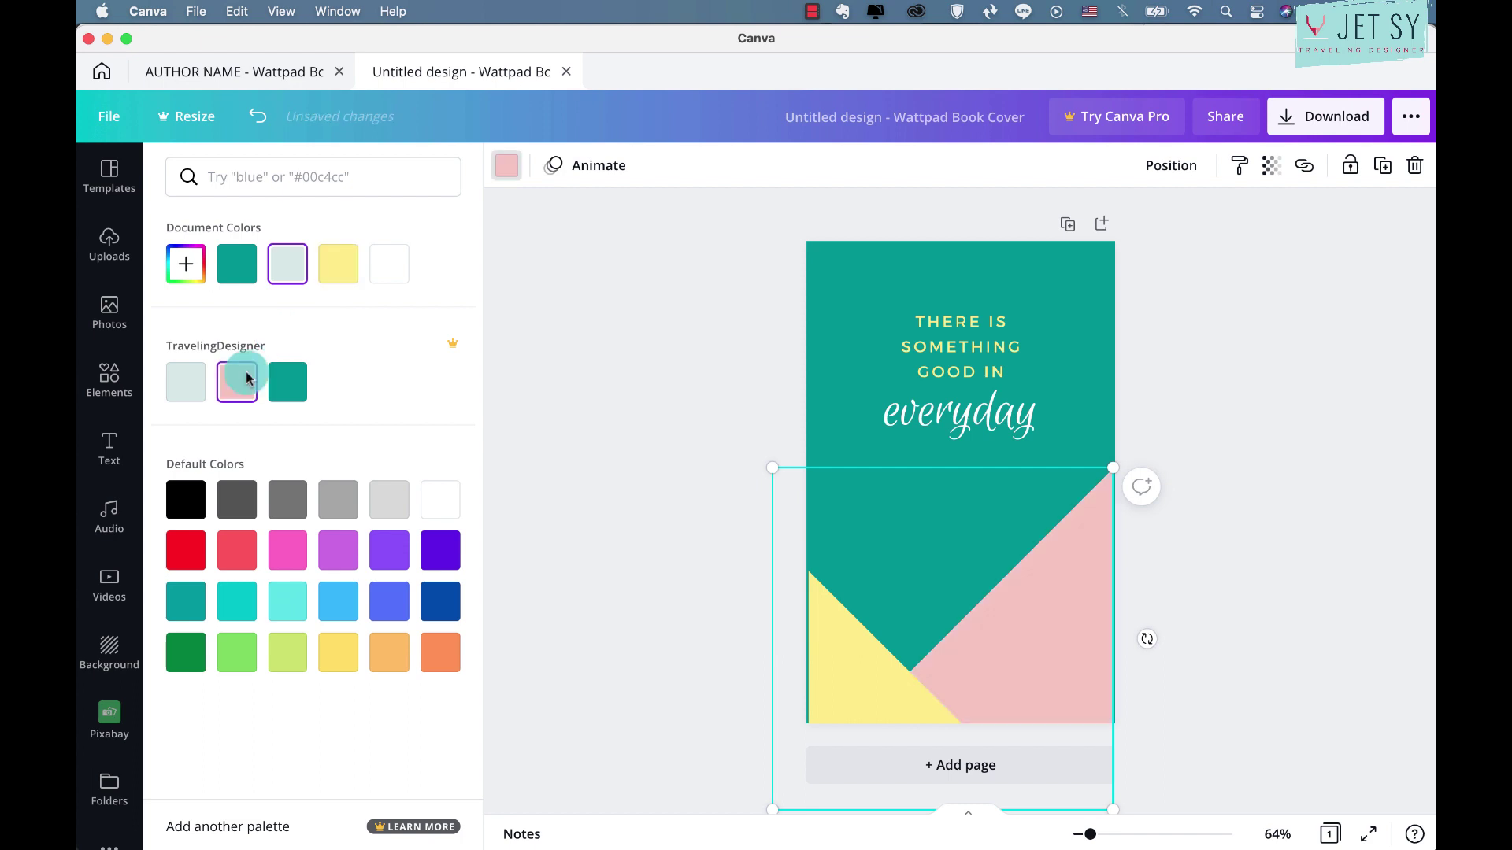
{"action": "left_click", "coordinate": [1232, 437]}
{"action": "left_click", "coordinate": [881, 675]}
{"action": "left_click", "coordinate": [1080, 631]}
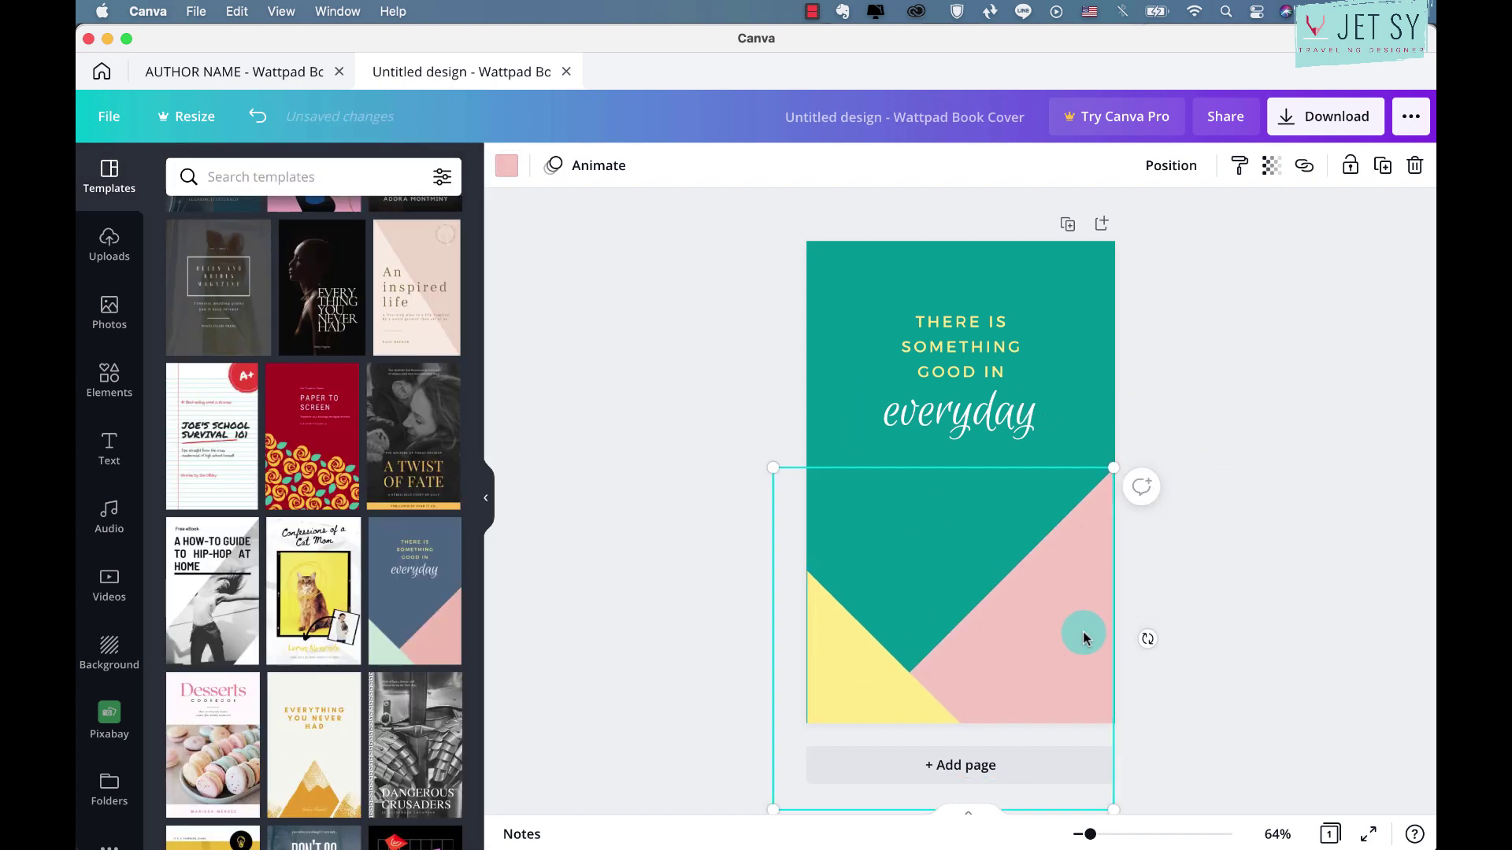
{"action": "left_click", "coordinate": [1274, 504]}
{"action": "left_click", "coordinate": [821, 668]}
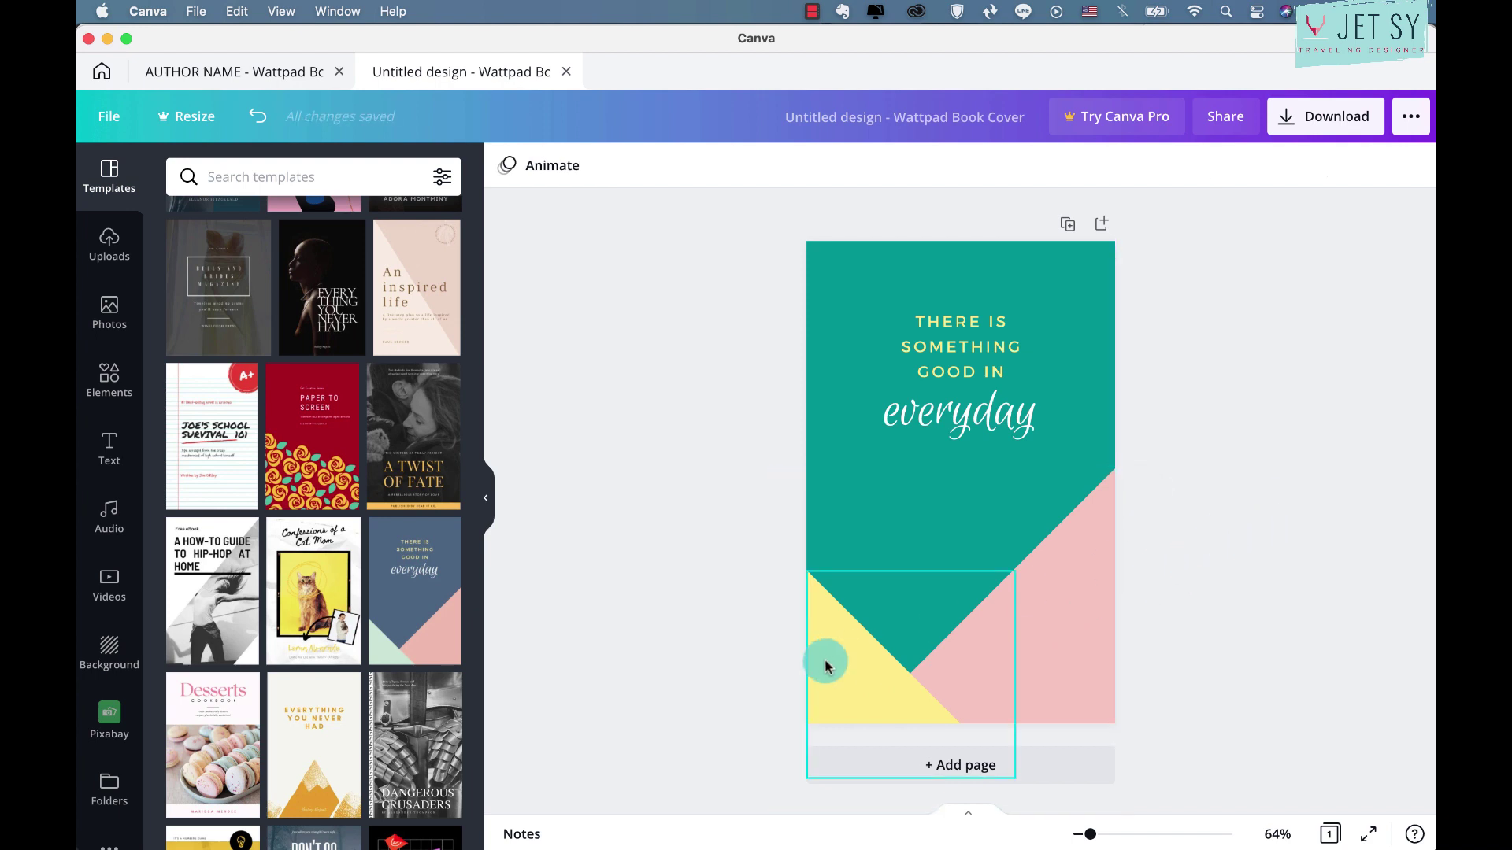
Replace the top heading with 'HOW TO CREATE AN'.
{"action": "left_click", "coordinate": [883, 418]}
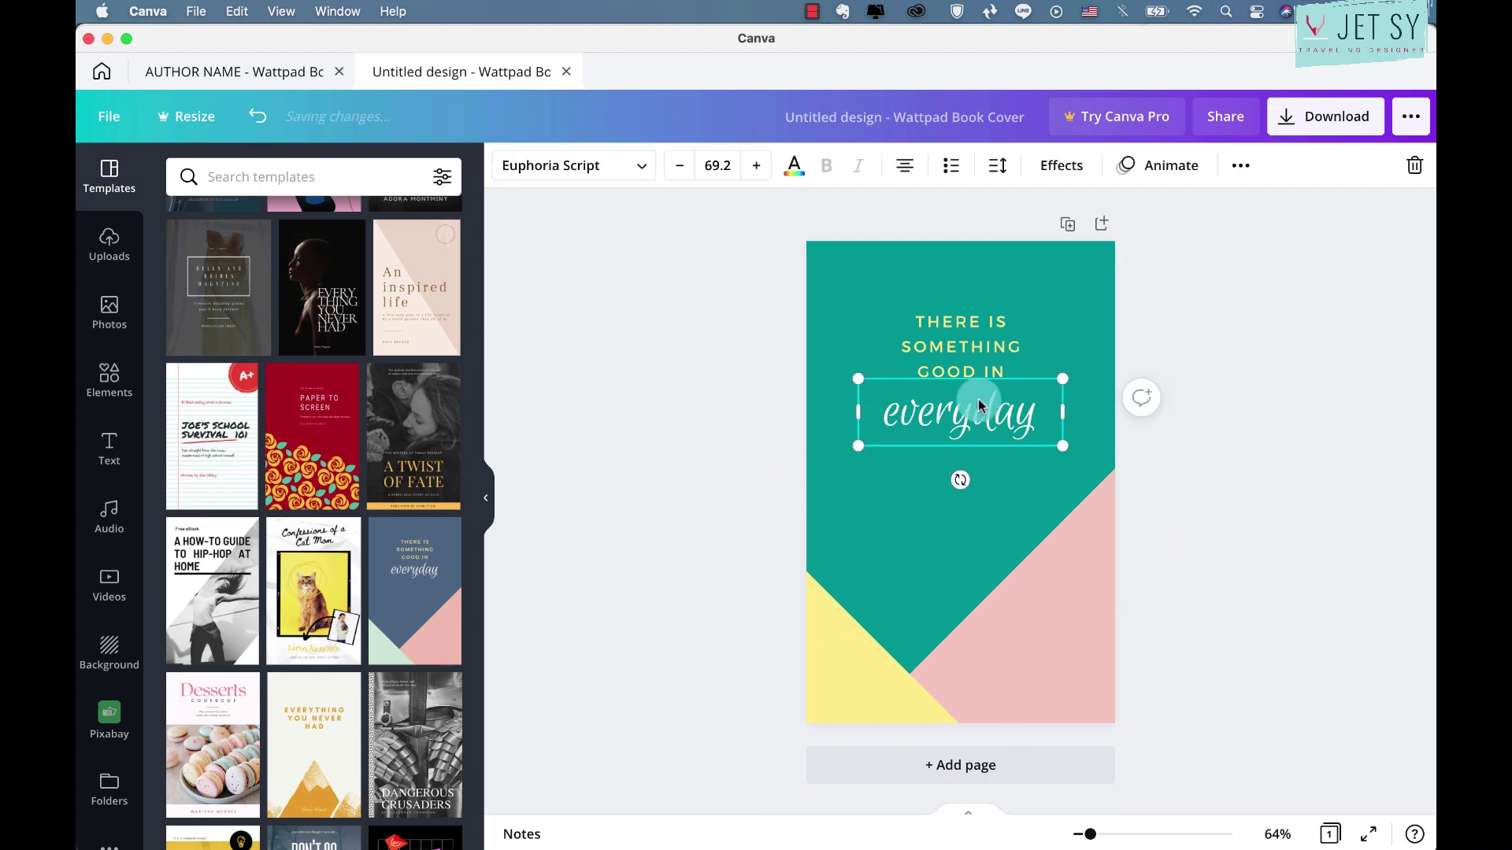
{"action": "left_click", "coordinate": [967, 328]}
{"action": "triple_click", "coordinate": [967, 328]}
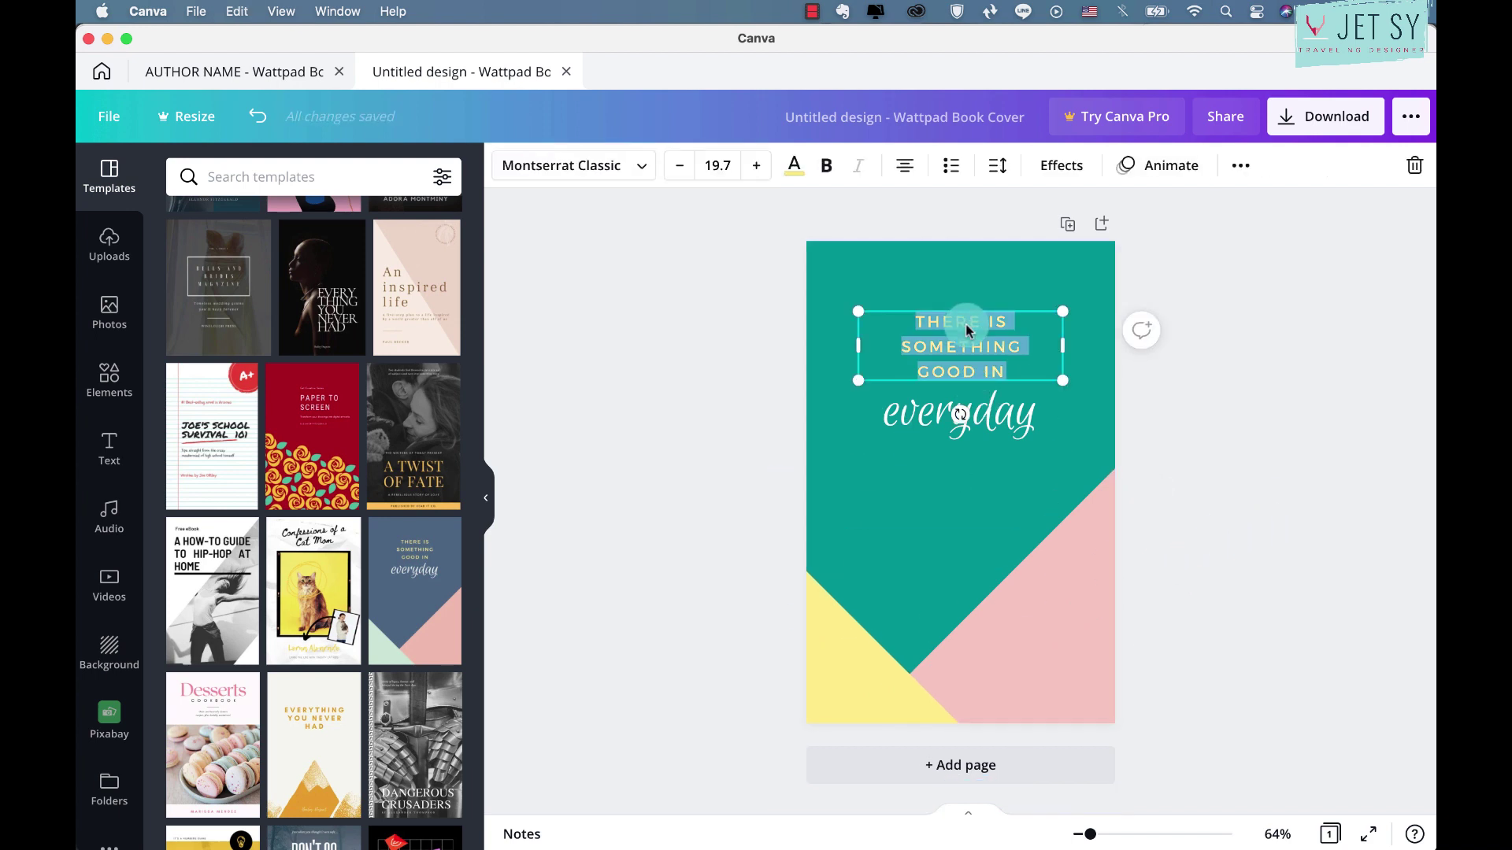
{"action": "type", "text": "HOW TO CREATE AN"}
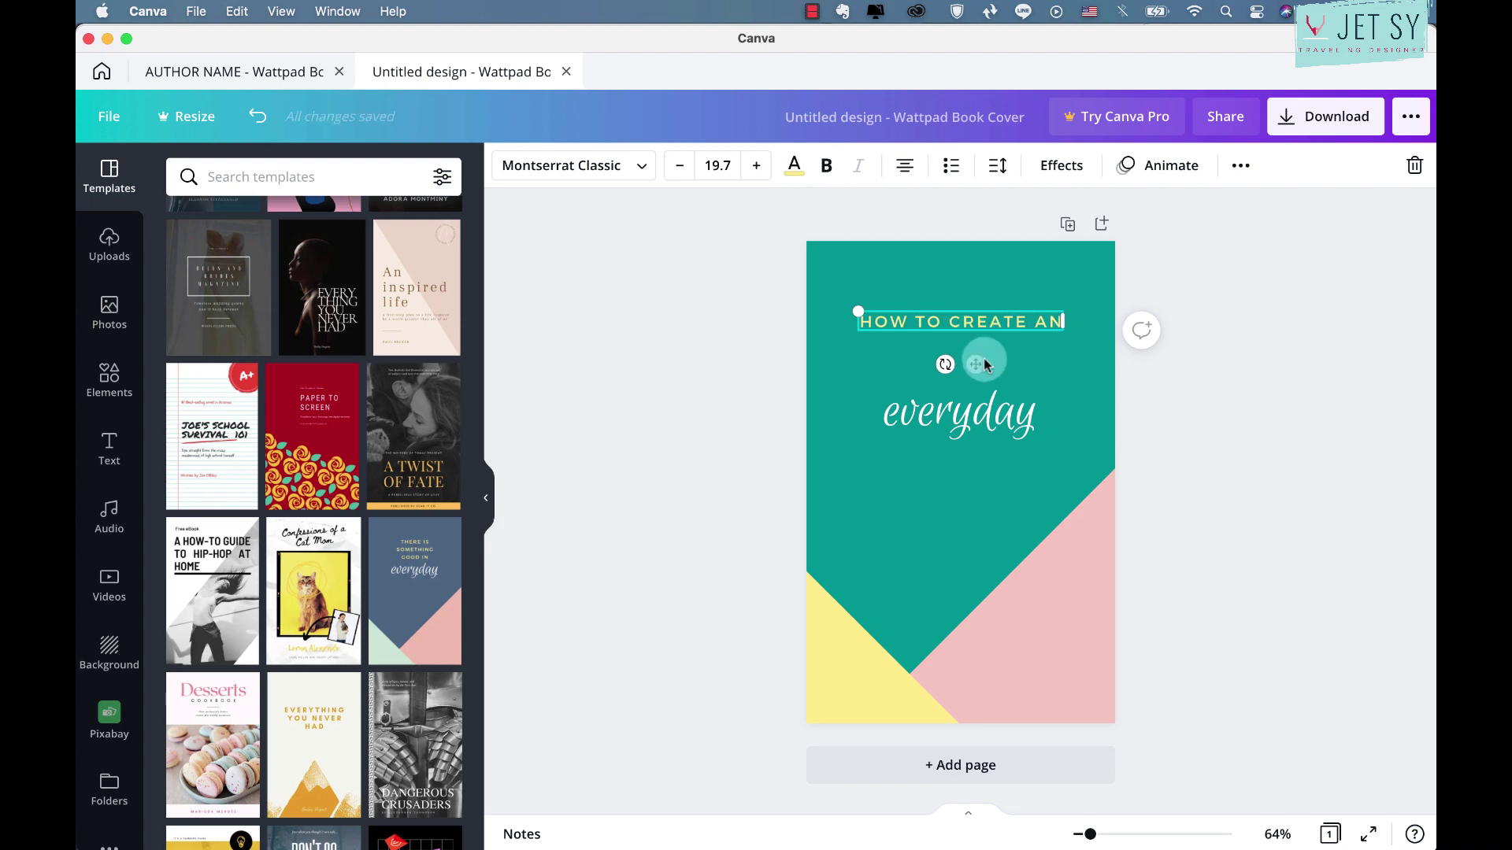
{"action": "left_click", "coordinate": [969, 420]}
Change 'everyday' to 'EBOOK' and move it up under the heading.
{"action": "double_click", "coordinate": [968, 422]}
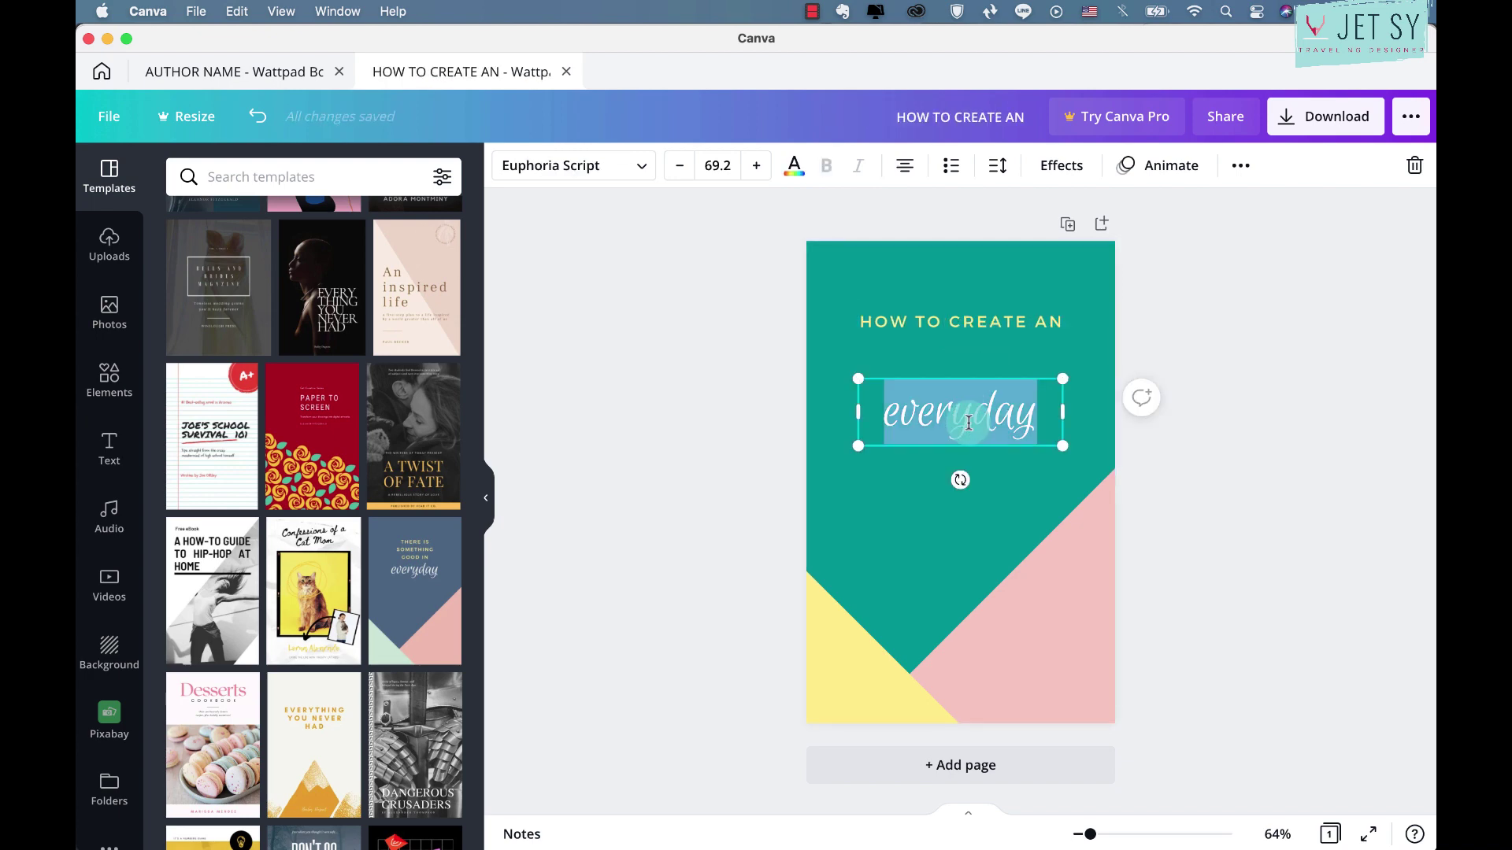
{"action": "type", "text": "EBOOK"}
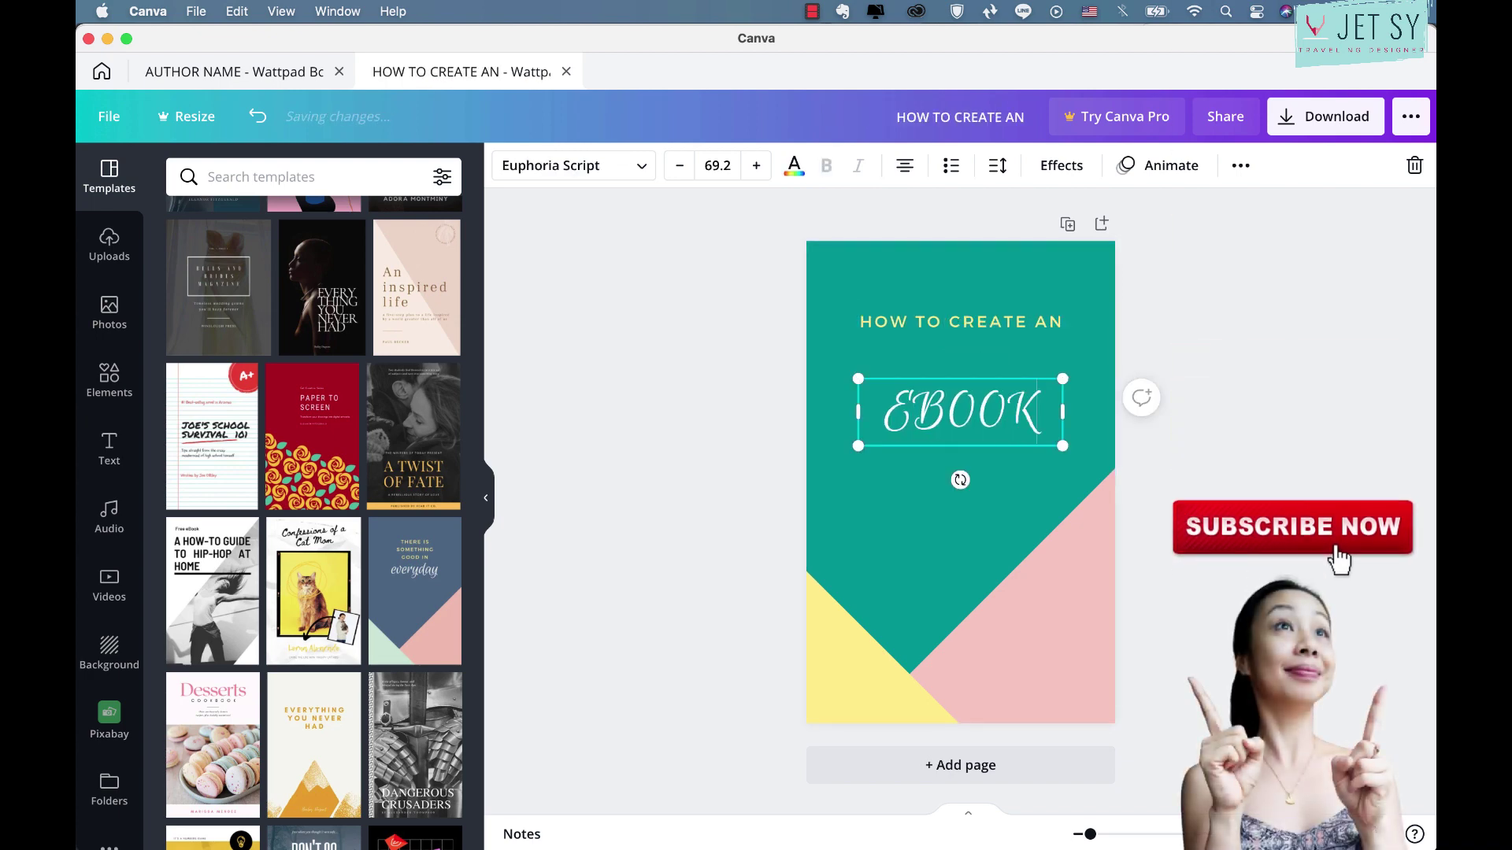
{"action": "left_click", "coordinate": [989, 439]}
{"action": "left_click", "coordinate": [993, 423]}
{"action": "left_click_drag", "start_coordinate": [993, 423], "coordinate": [993, 386]}
Add a copy of the heading below EBOOK reading 'COVER IN CANVA'.
{"action": "left_click", "coordinate": [1000, 323]}
{"action": "left_click_drag", "start_coordinate": [996, 323], "coordinate": [997, 441]}
{"action": "type", "text": "COVER IN CANVA"}
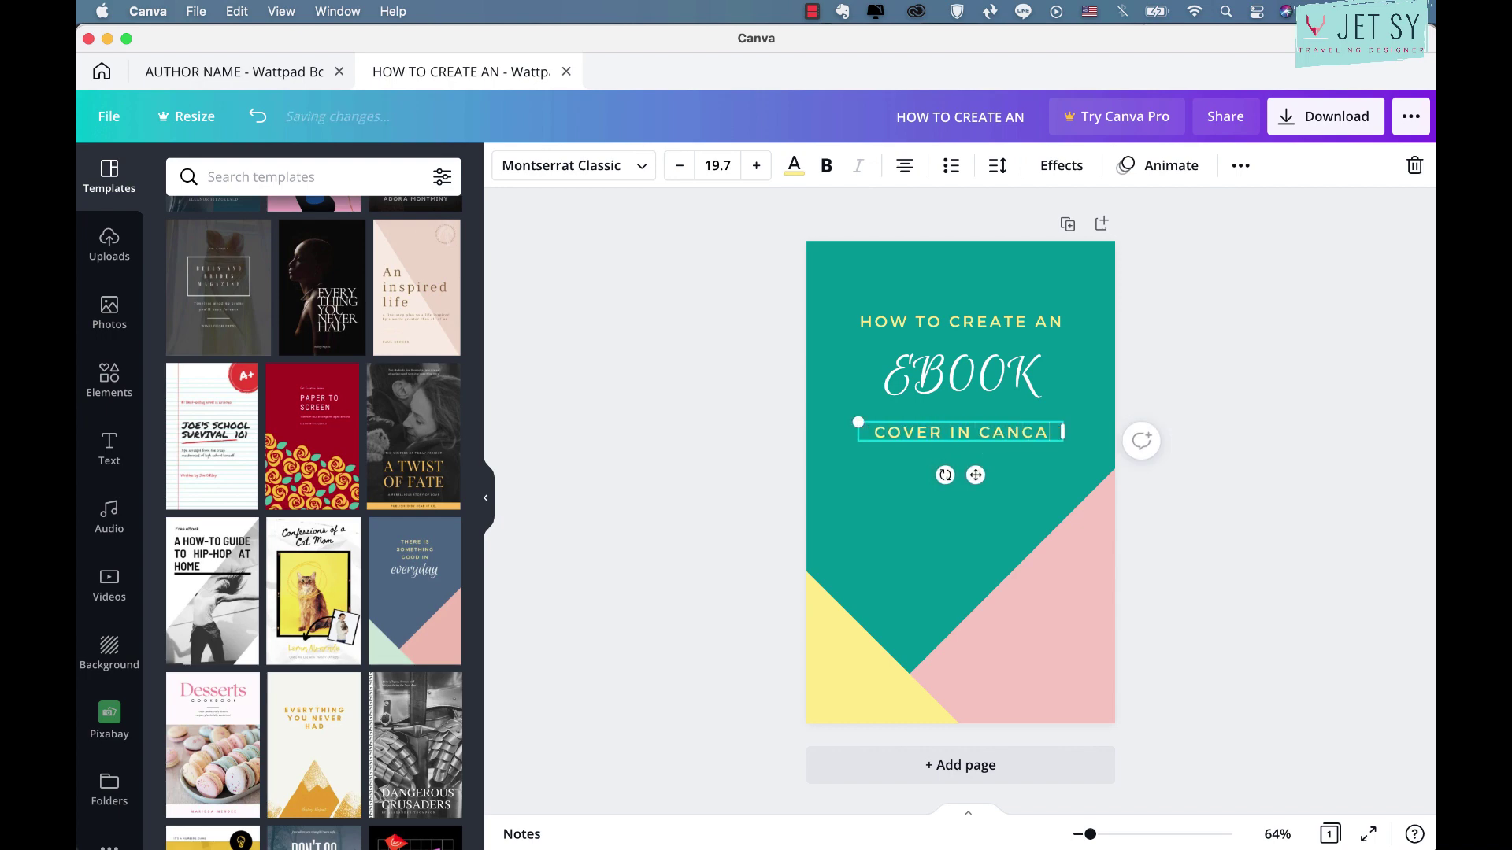
{"action": "left_click", "coordinate": [1147, 540]}
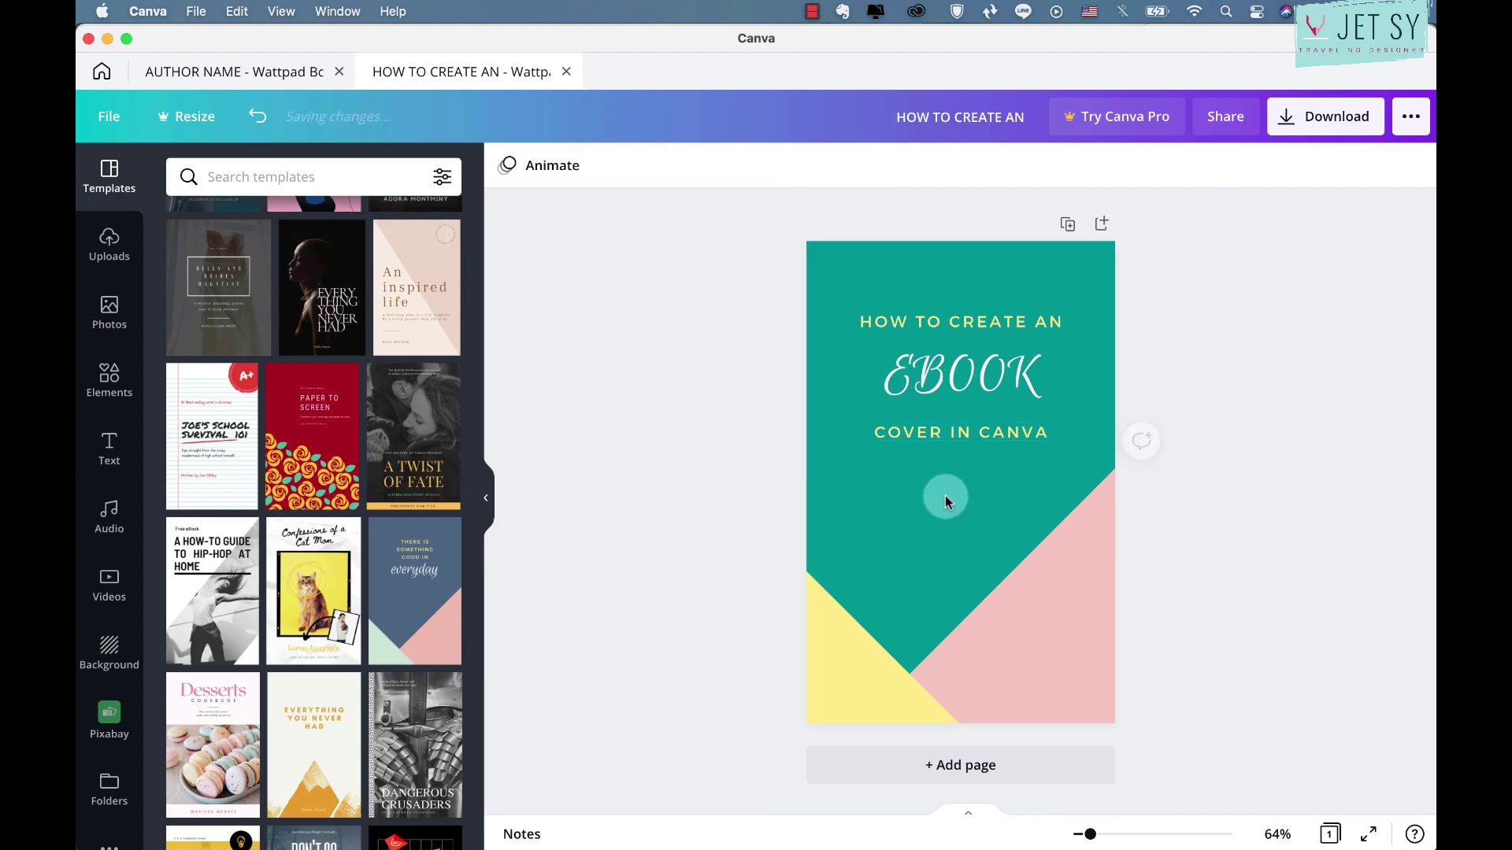
Add a dark grey 'AUTHOR NAME' line at the bottom of the cover.
{"action": "left_click_drag", "start_coordinate": [965, 439], "coordinate": [970, 686]}
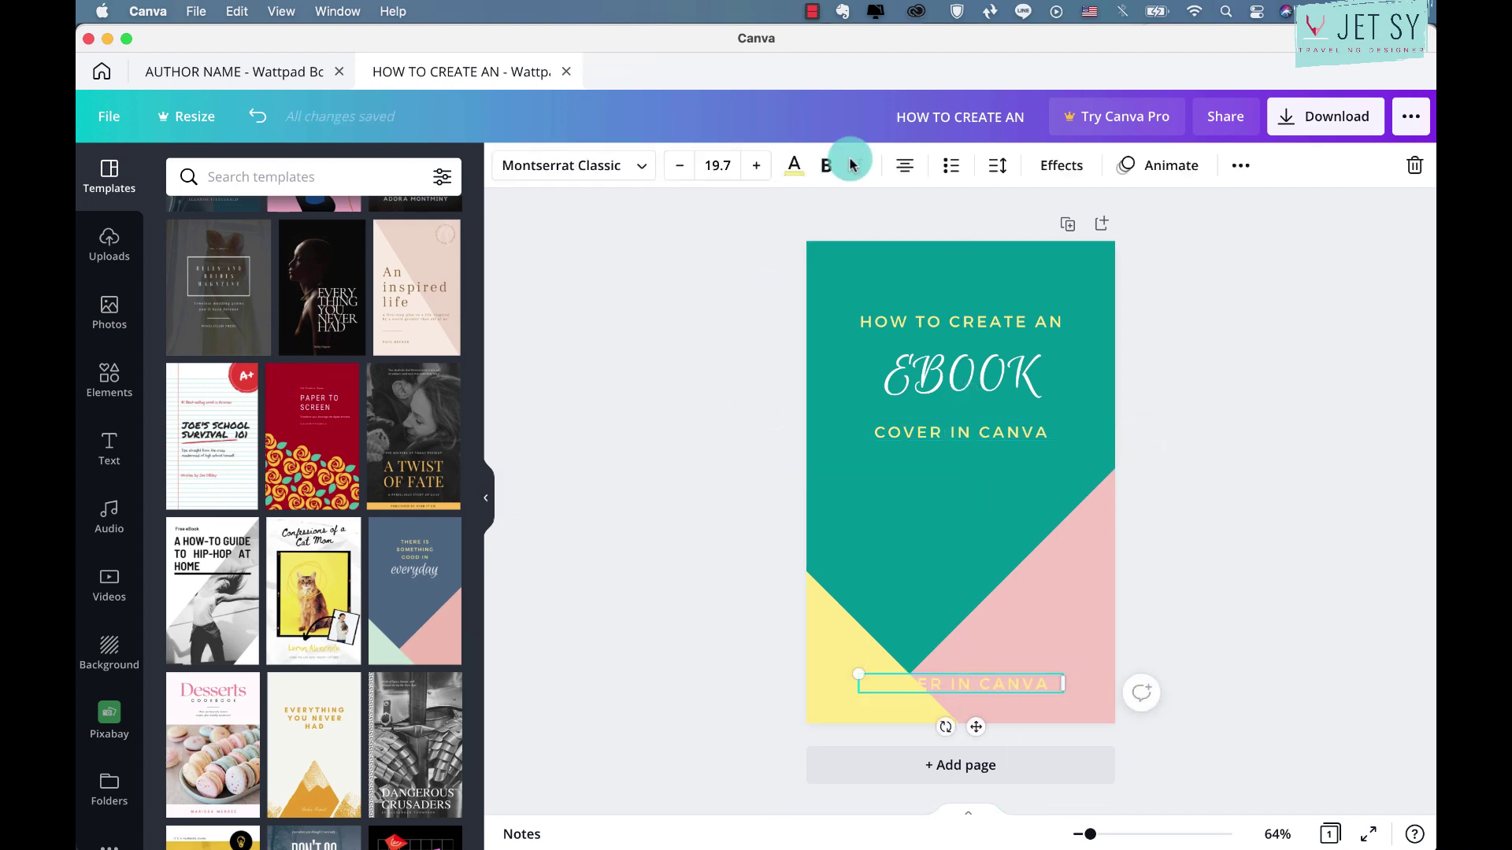
{"action": "left_click", "coordinate": [793, 165]}
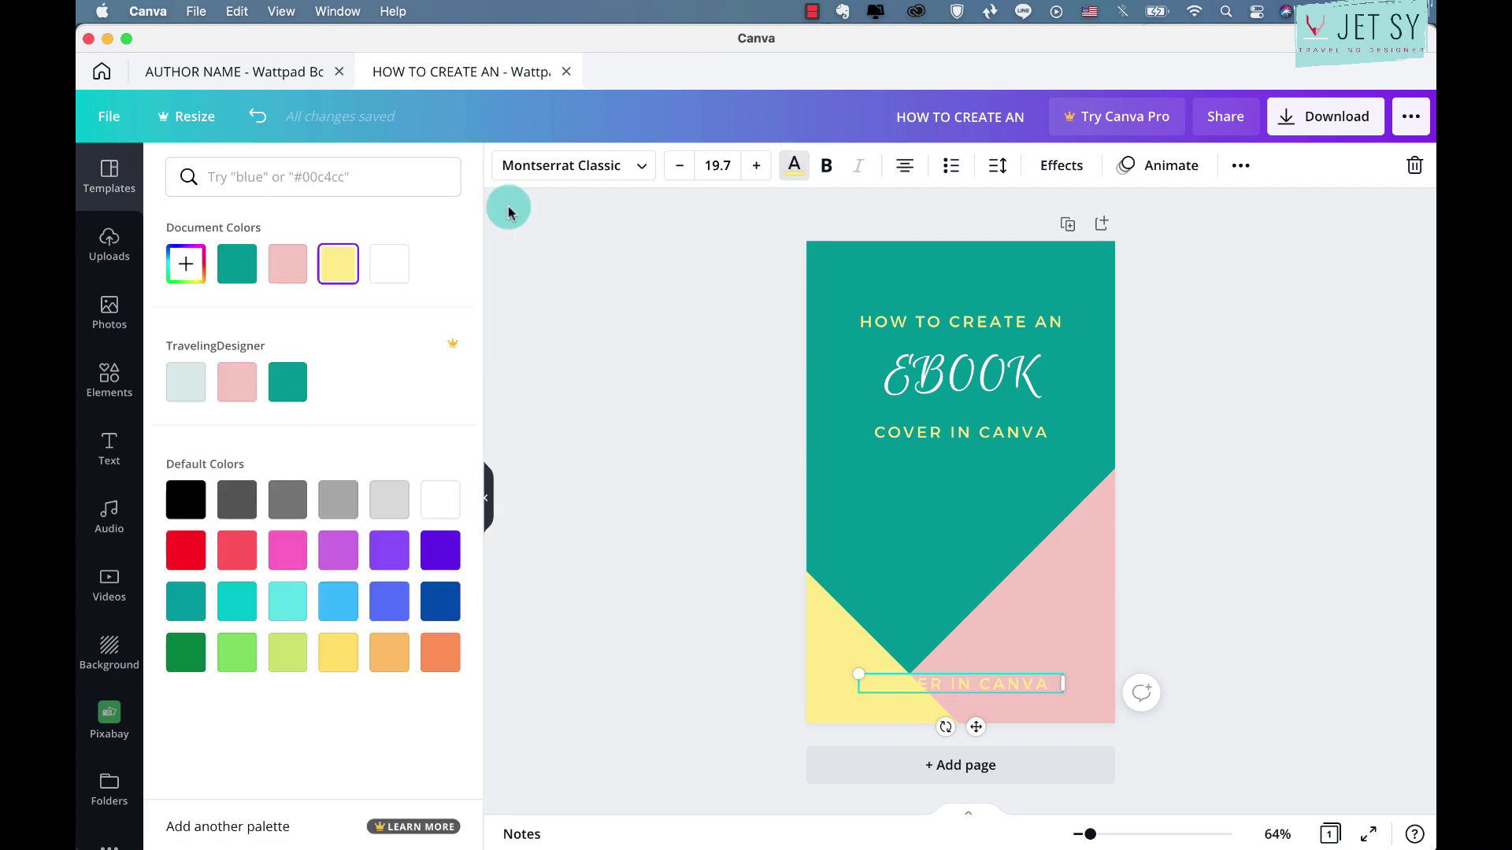
{"action": "left_click", "coordinate": [235, 499]}
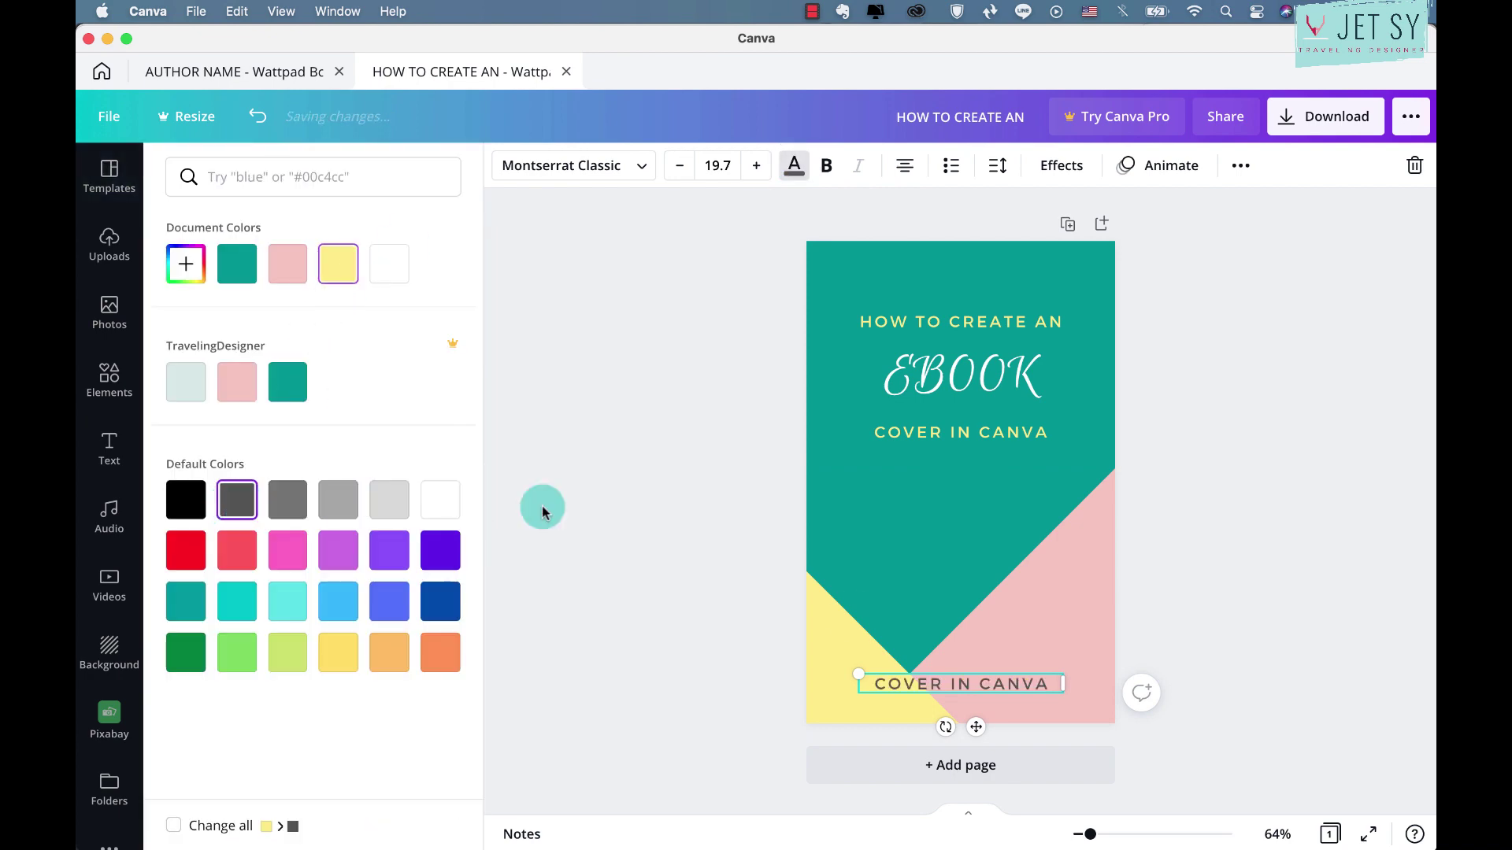
{"action": "double_click", "coordinate": [967, 683]}
{"action": "type", "text": "AUTHOR NAME"}
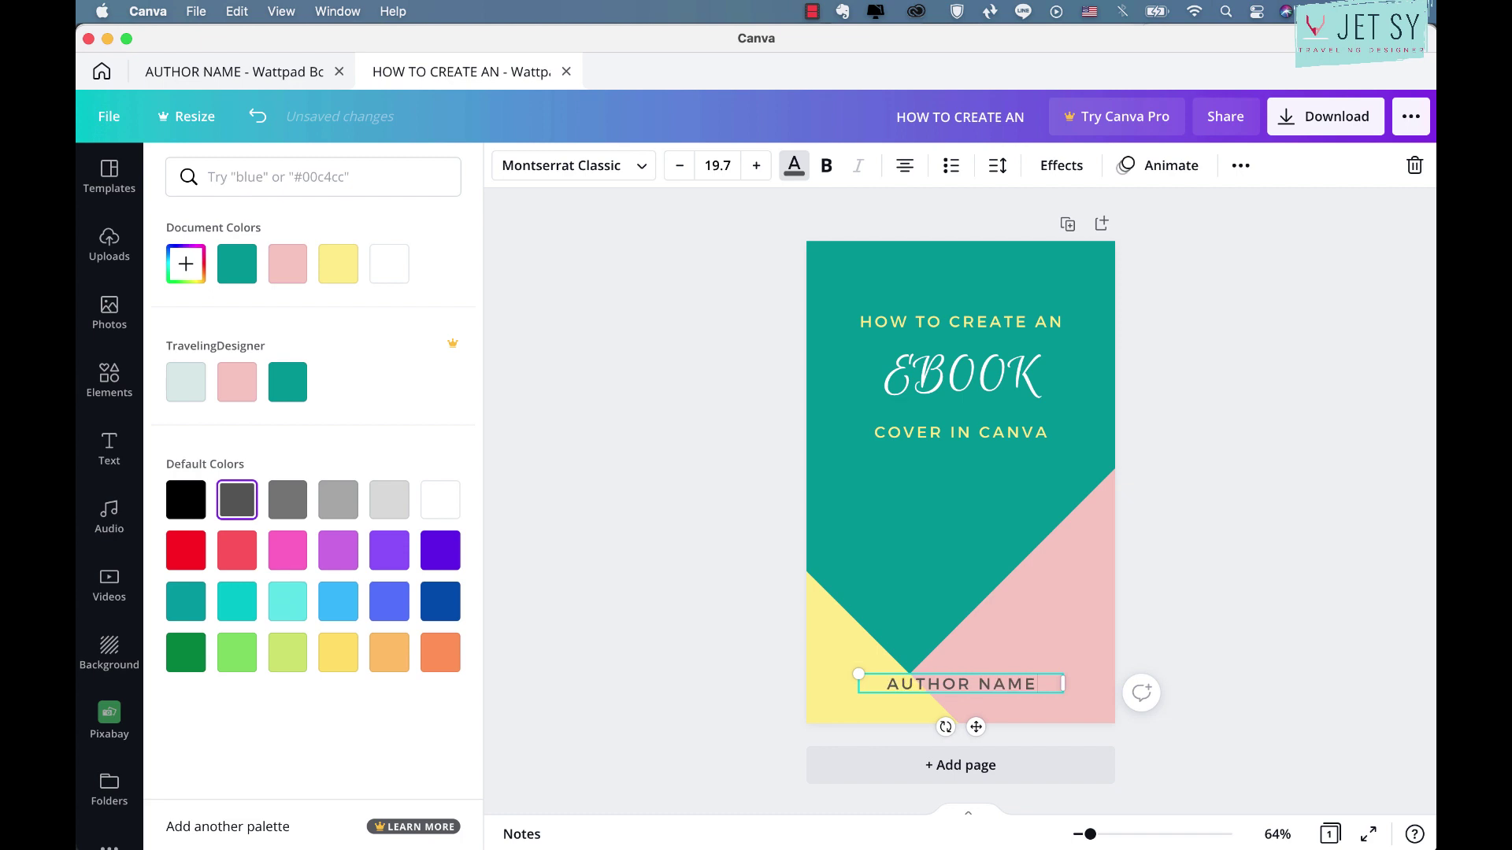
{"action": "left_click", "coordinate": [1234, 470]}
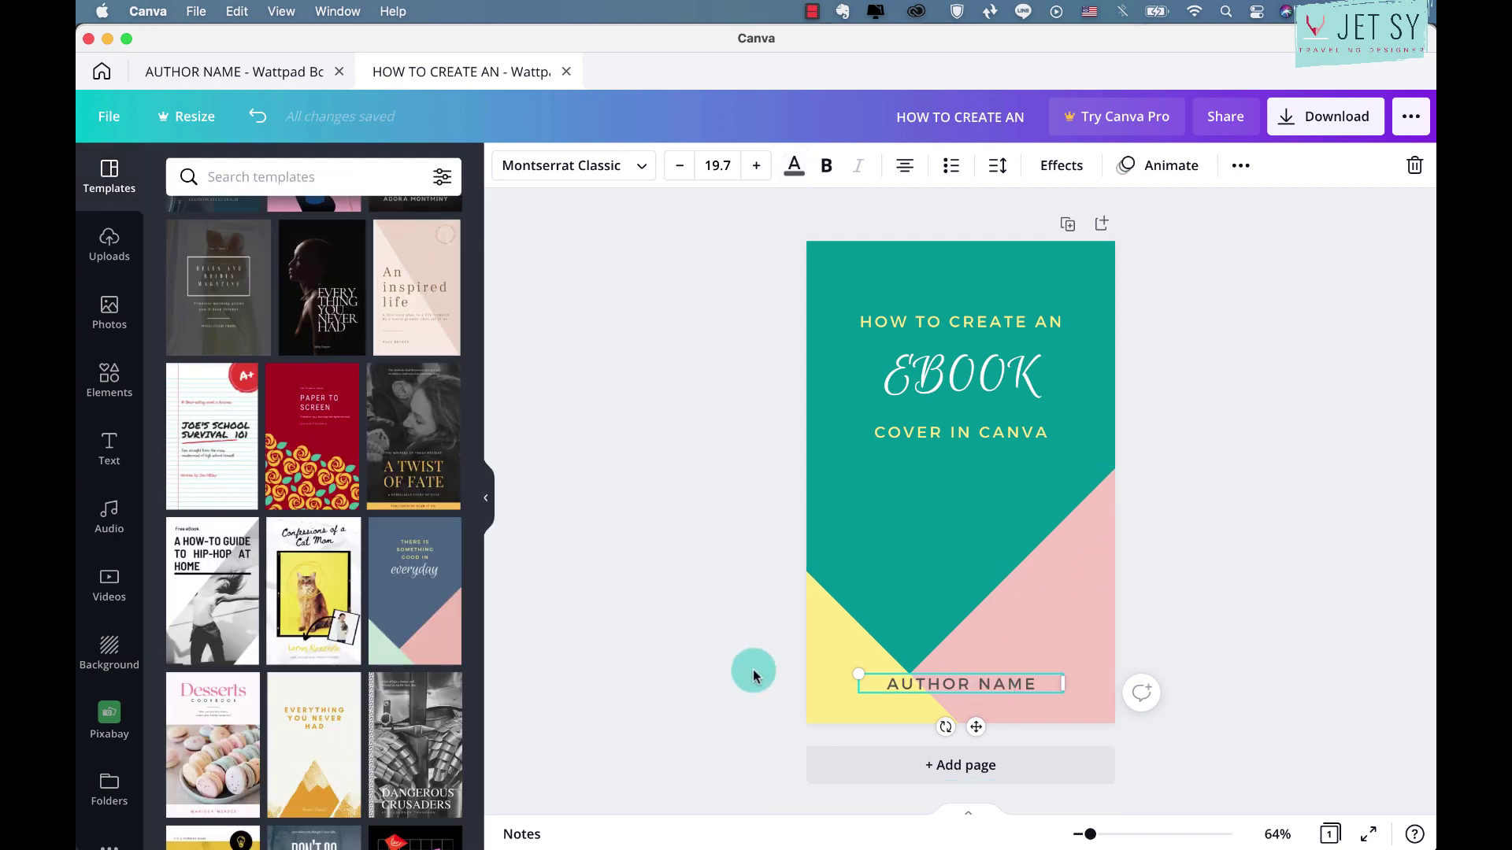
Search Elements for 'canva' and place the teal Canva logo above AUTHOR NAME.
{"action": "left_click", "coordinate": [114, 380]}
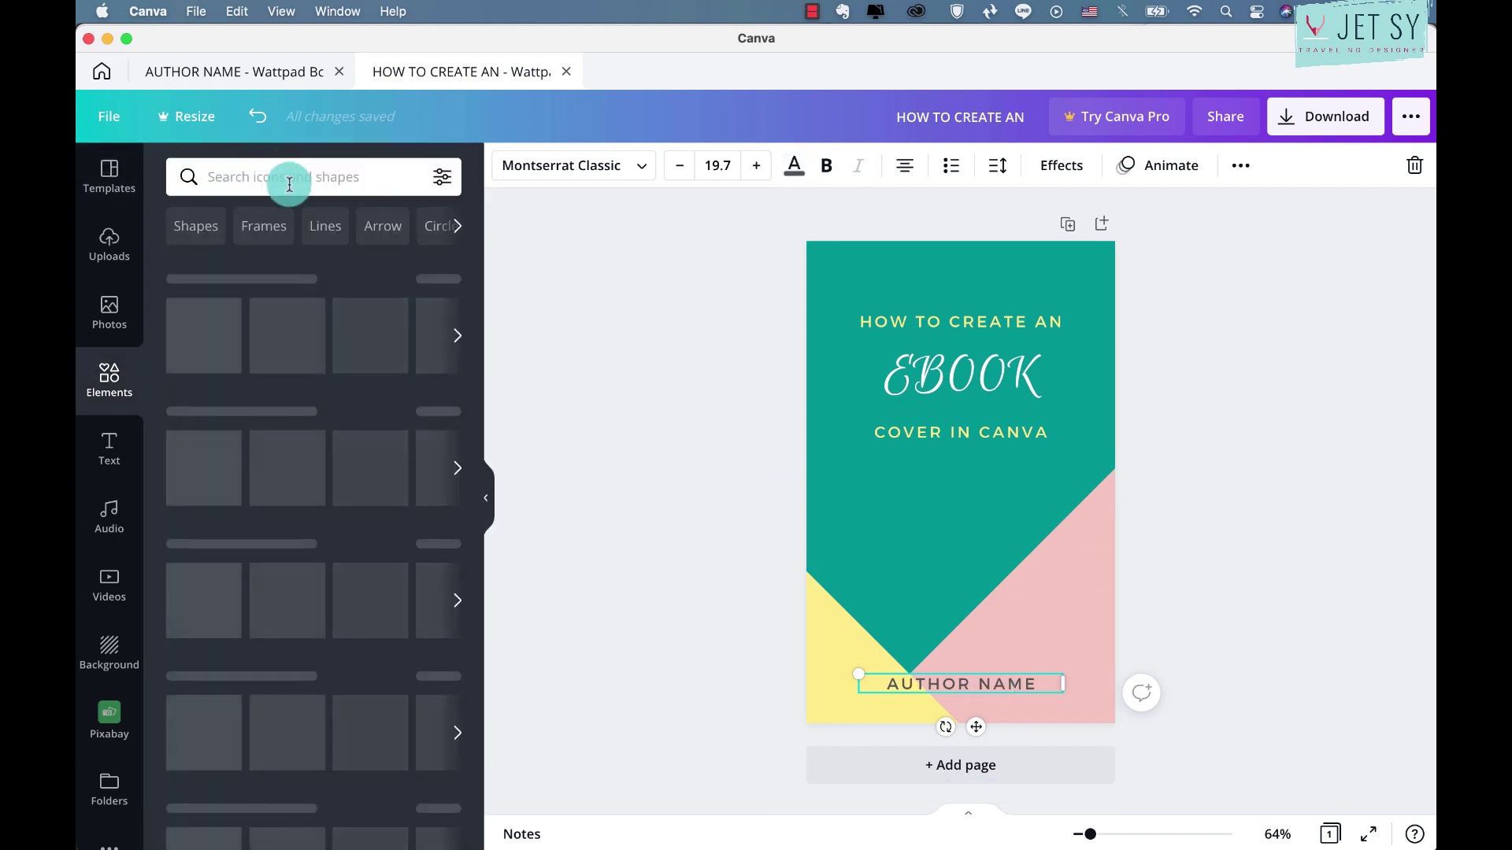
{"action": "left_click", "coordinate": [267, 176]}
{"action": "type", "text": "canva"}
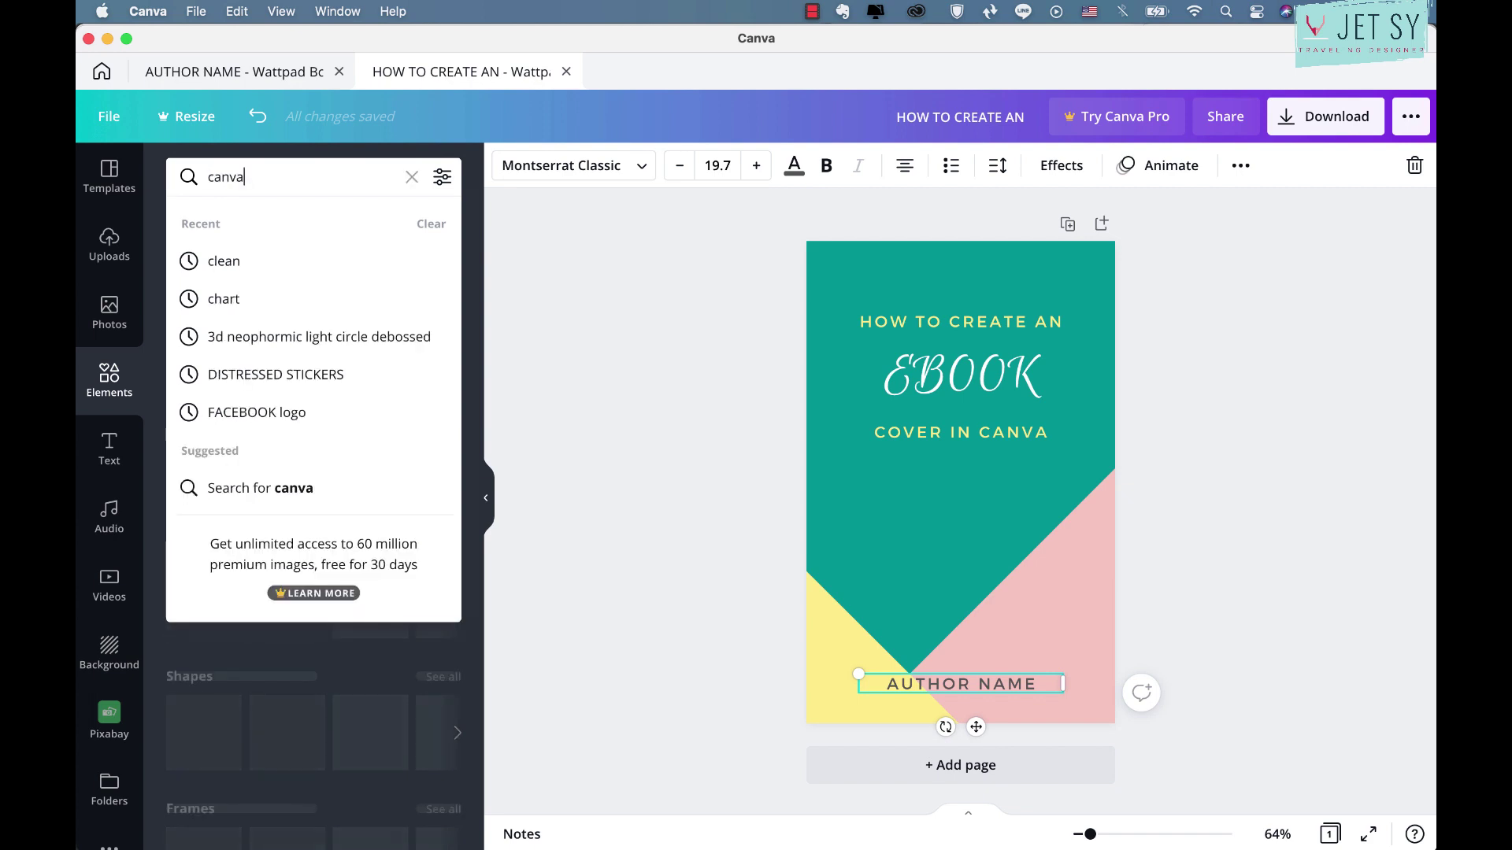
{"action": "key", "text": "Return"}
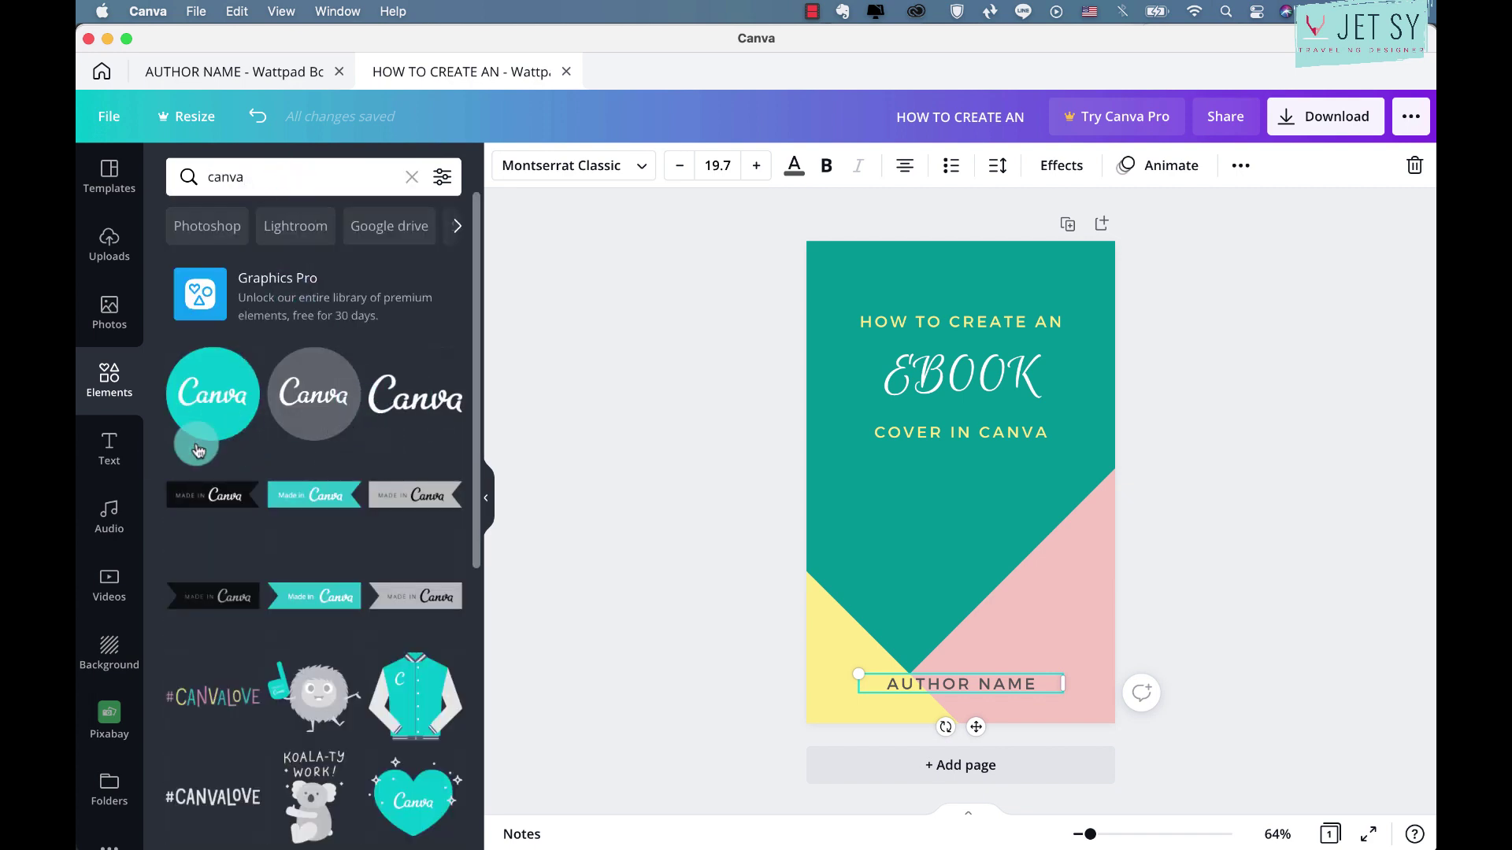
{"action": "left_click", "coordinate": [223, 424]}
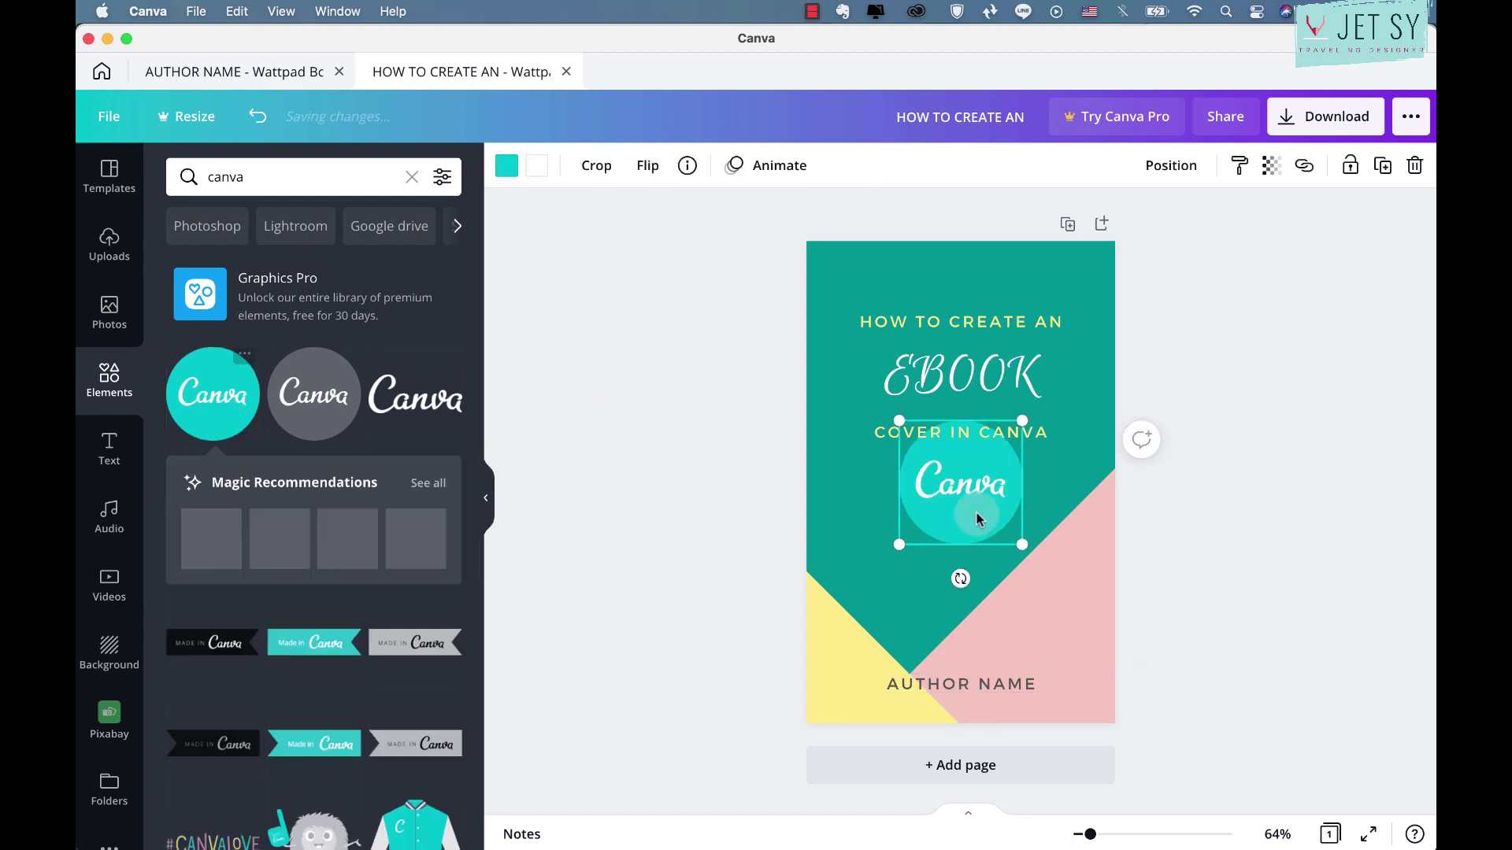
{"action": "left_click_drag", "start_coordinate": [987, 487], "coordinate": [992, 545]}
{"action": "left_click", "coordinate": [1232, 590]}
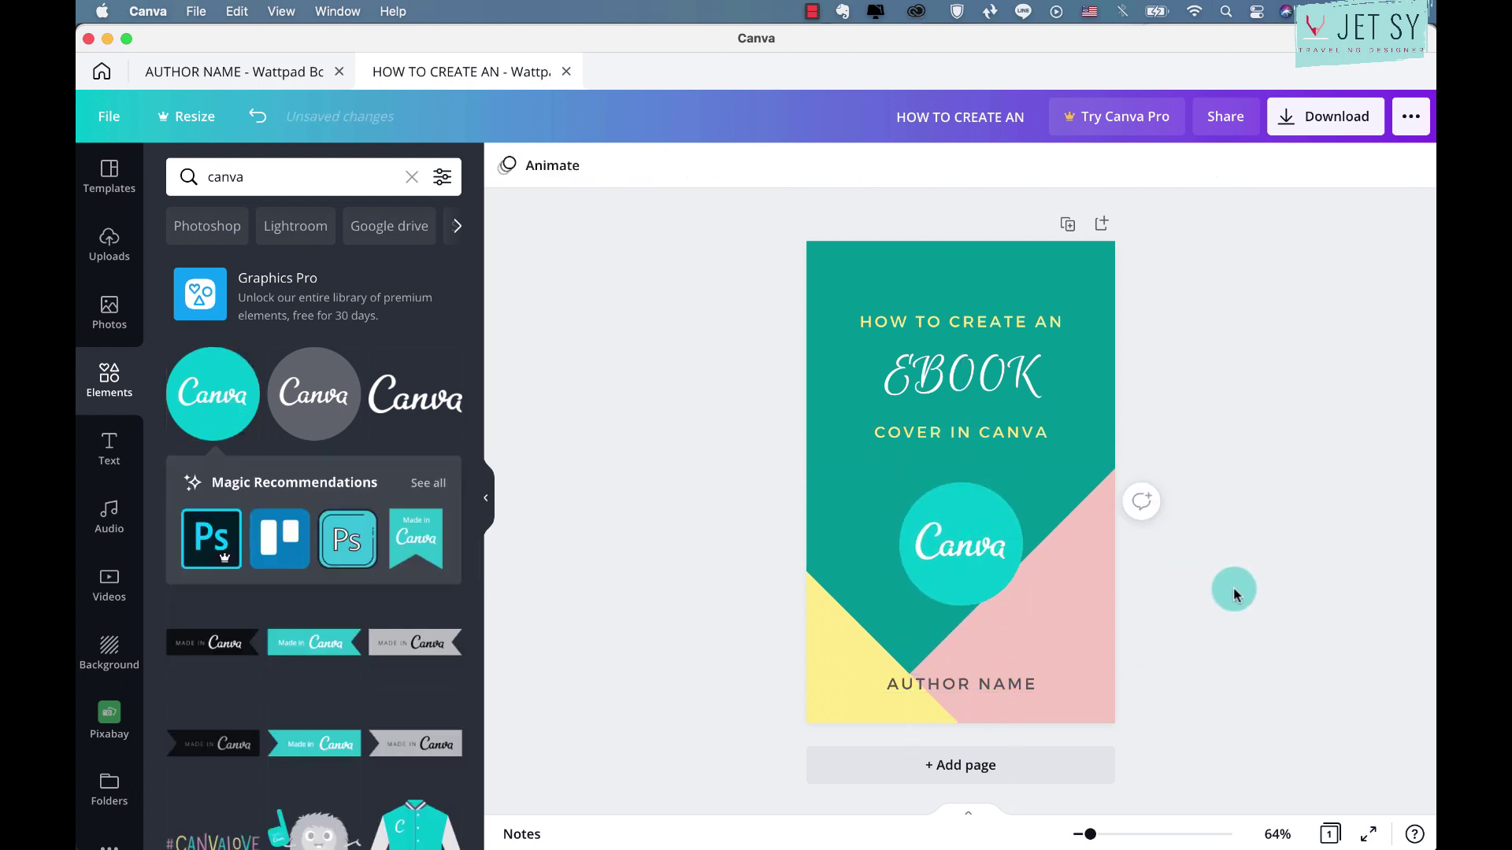
{"action": "left_click", "coordinate": [1011, 557]}
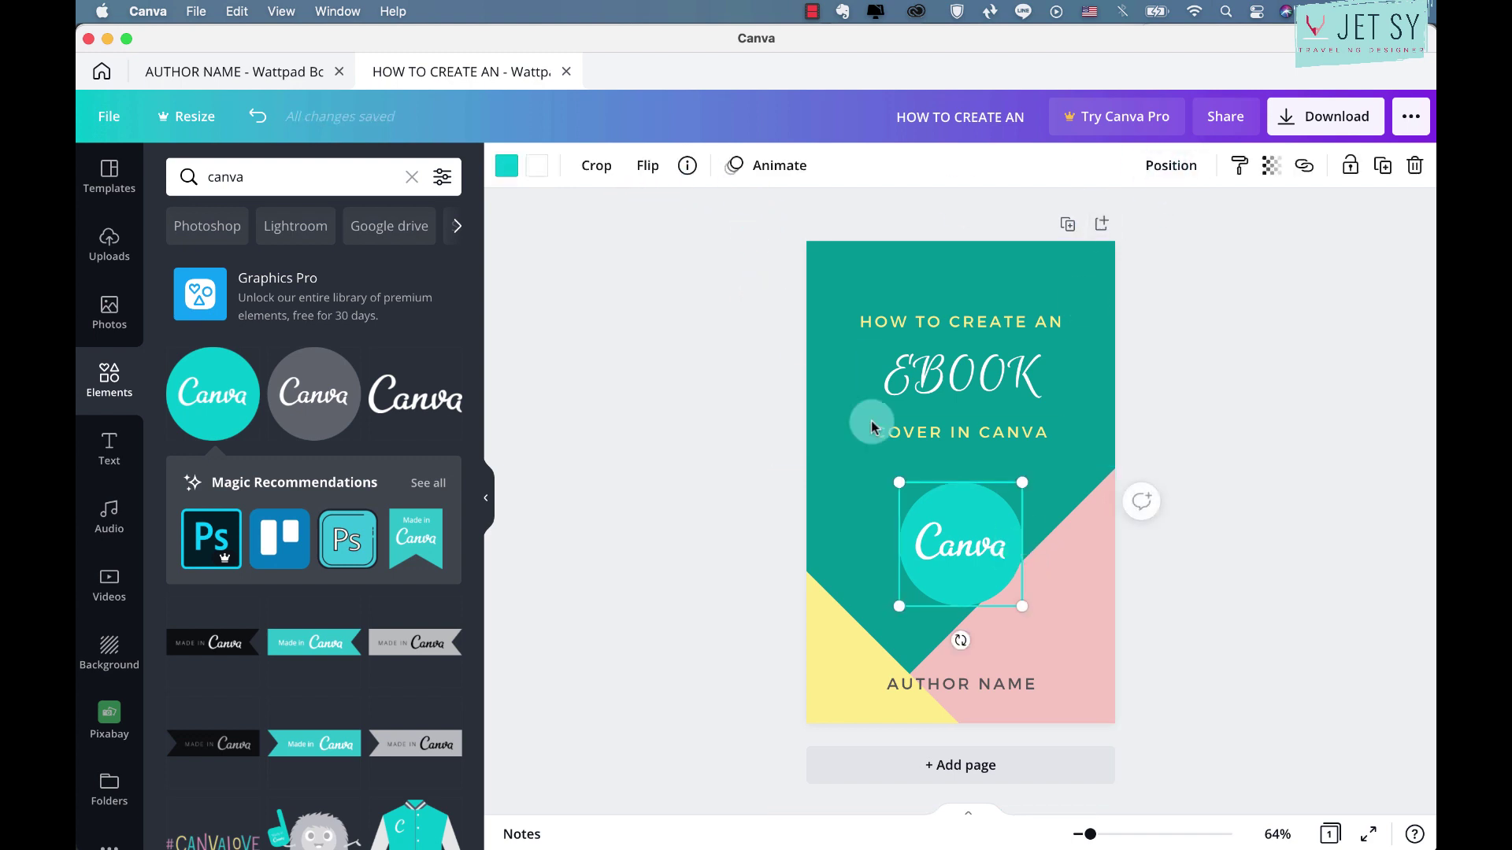
{"action": "key", "text": "super+z"}
Set the word EBOOK in the Bellaboo font.
{"action": "left_click", "coordinate": [965, 375]}
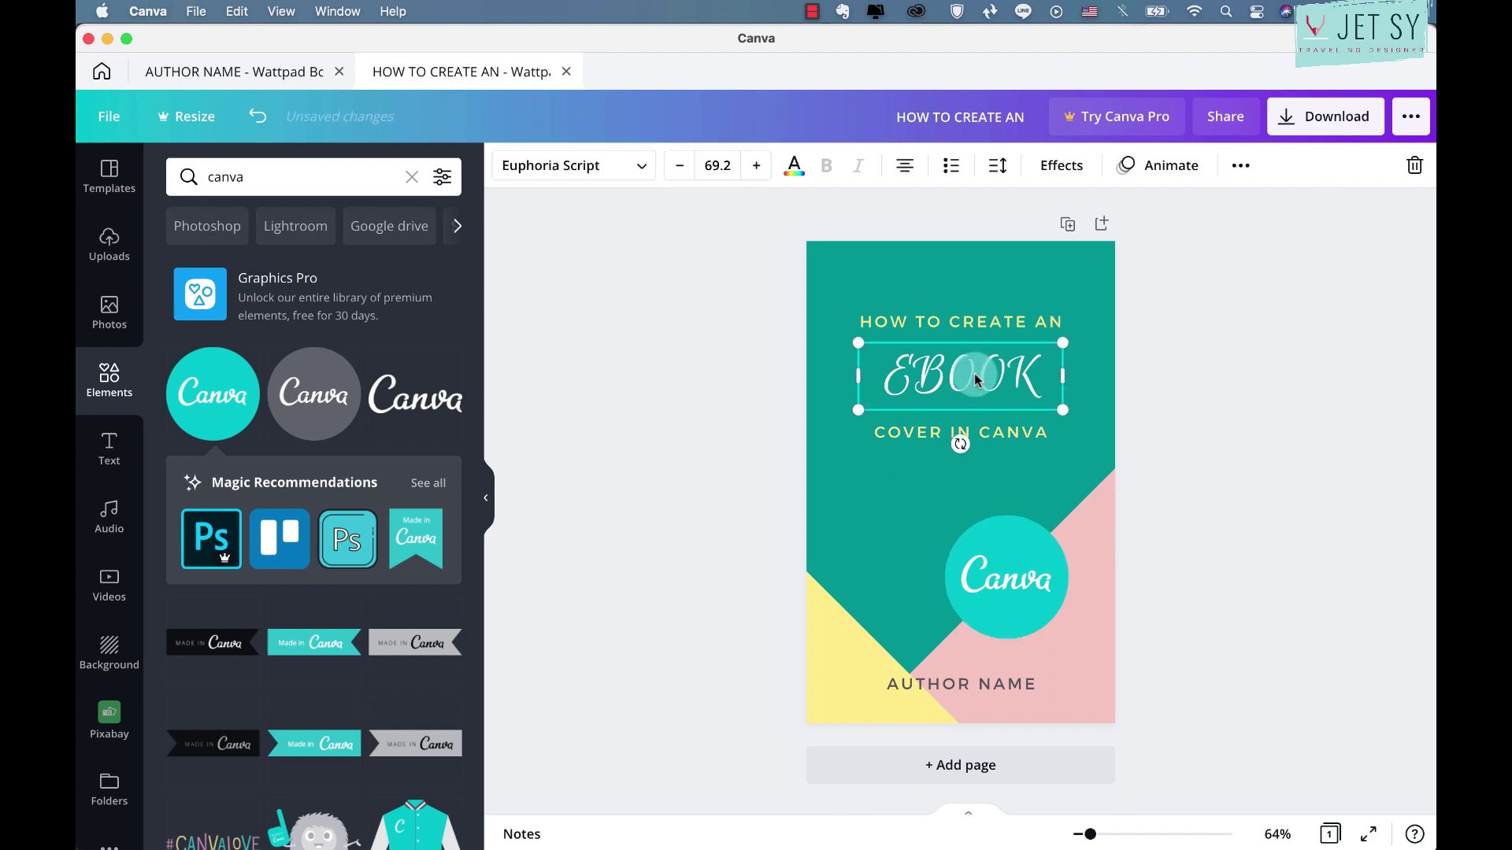
{"action": "left_click", "coordinate": [643, 160]}
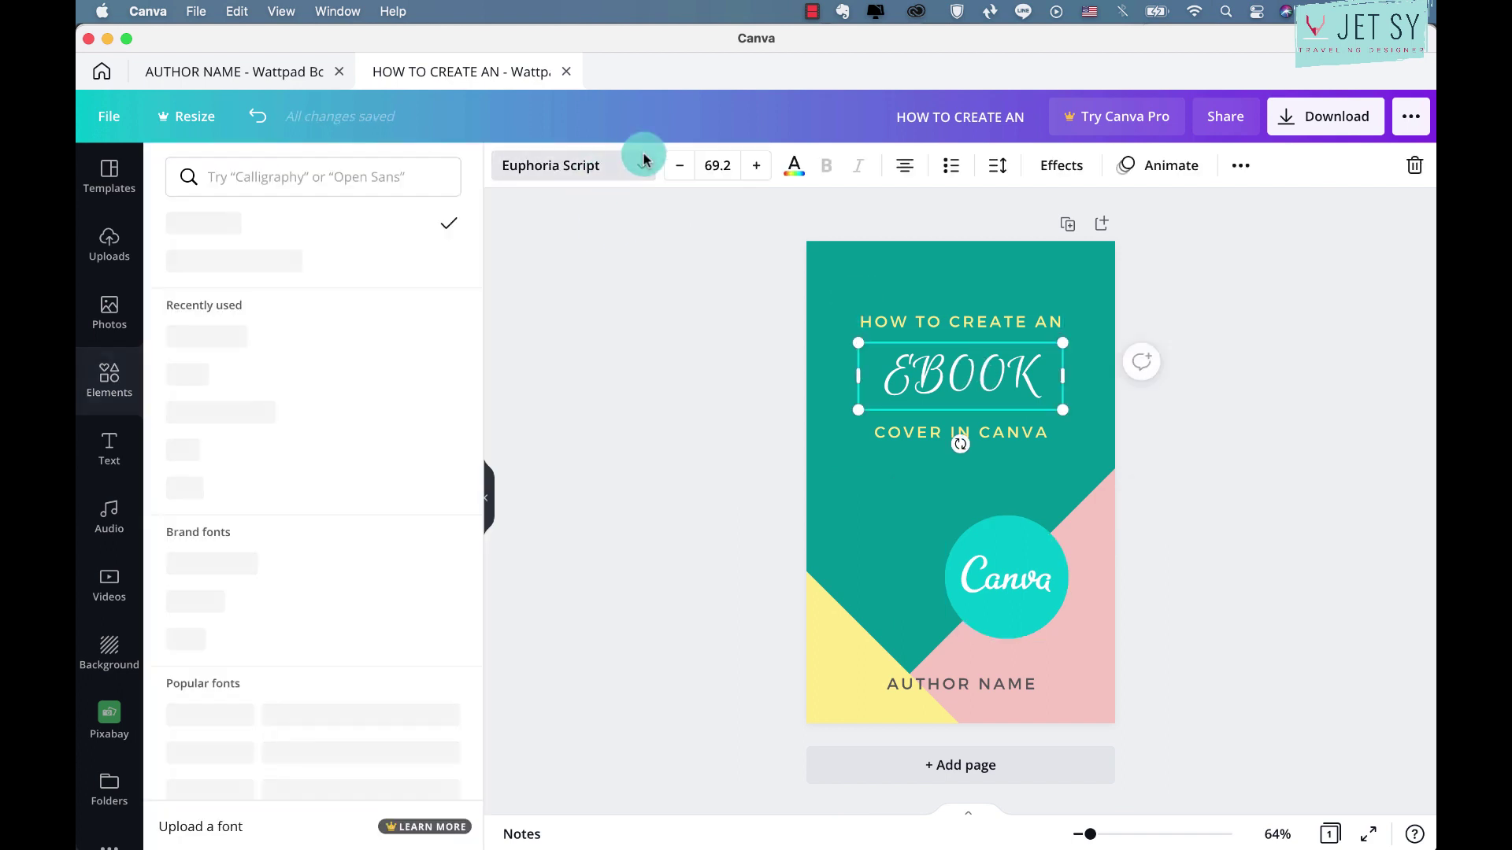
{"action": "left_click", "coordinate": [186, 419]}
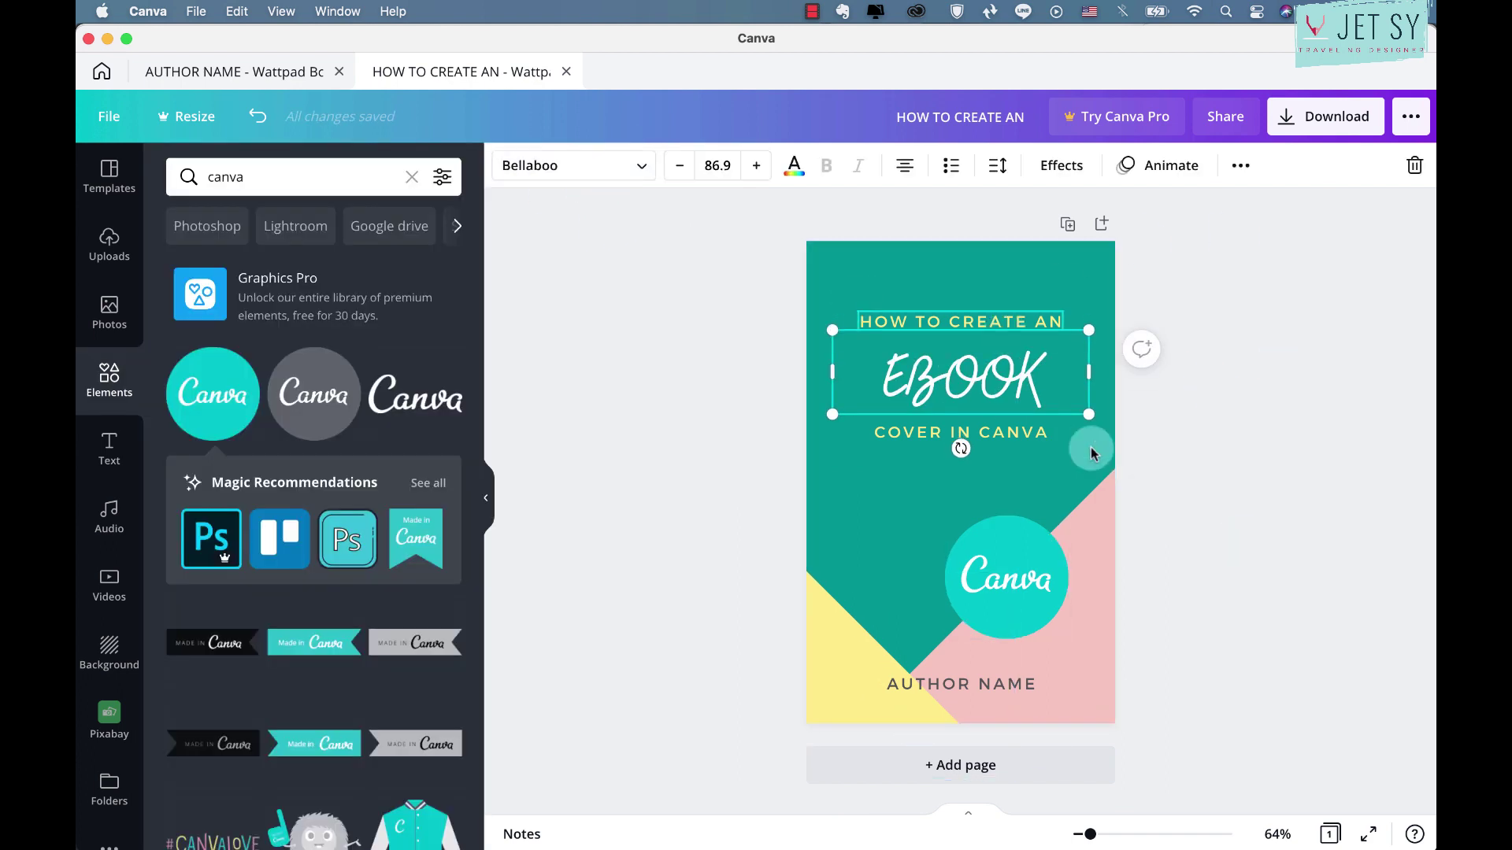
{"action": "left_click", "coordinate": [1313, 468]}
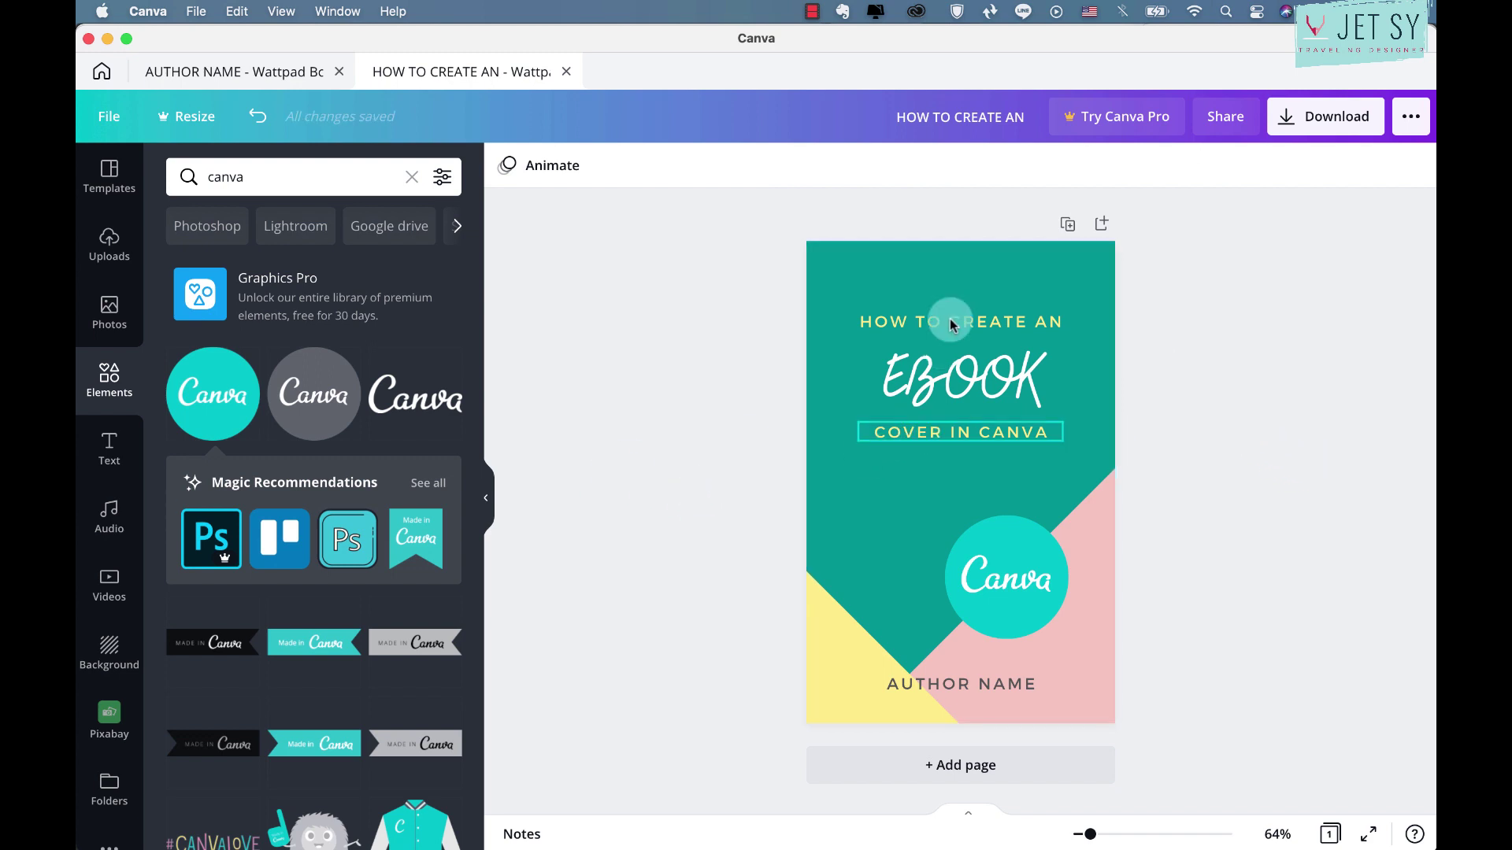
Open the 'AUTHOR NAME - Wattpad' design and scroll through its three covers and back.
{"action": "left_click", "coordinate": [274, 72]}
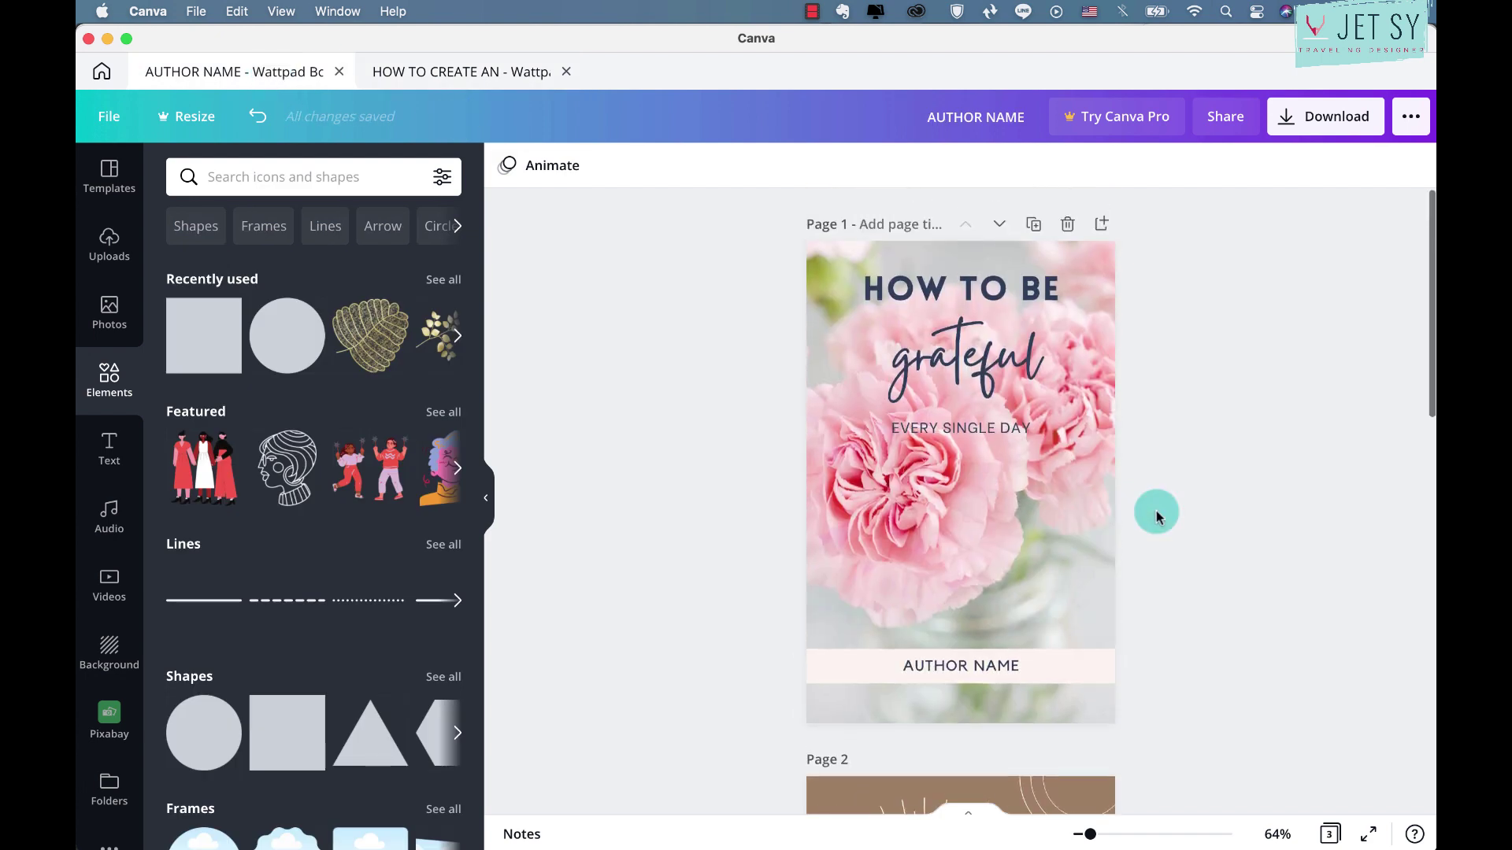
{"action": "scroll", "coordinate": [1158, 512], "scroll_direction": "down", "scroll_amount": 7}
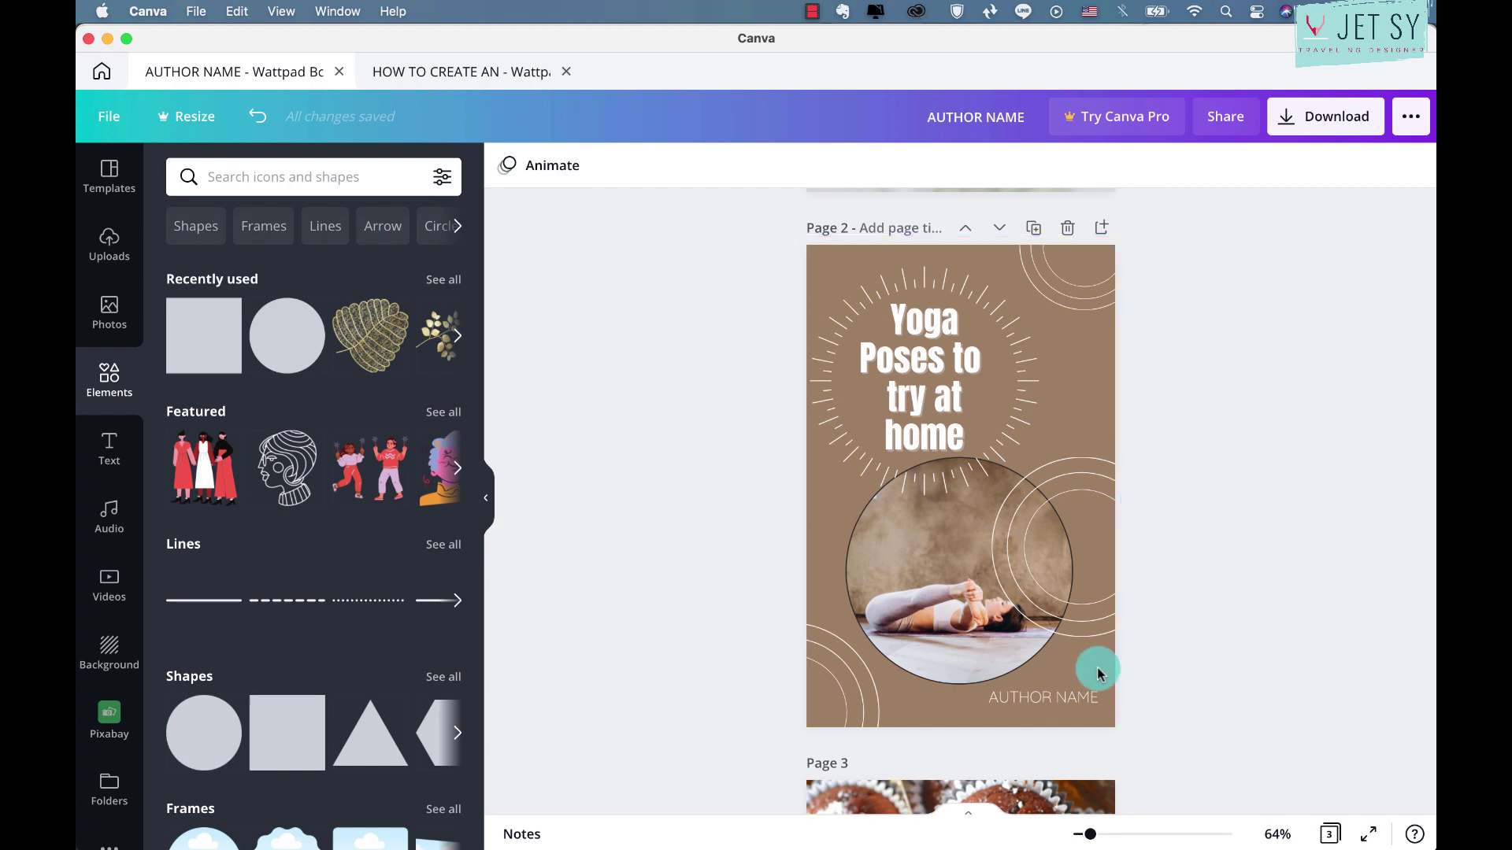
{"action": "scroll", "coordinate": [1228, 509], "scroll_direction": "down", "scroll_amount": 3}
{"action": "scroll", "coordinate": [1232, 580], "scroll_direction": "down", "scroll_amount": 2}
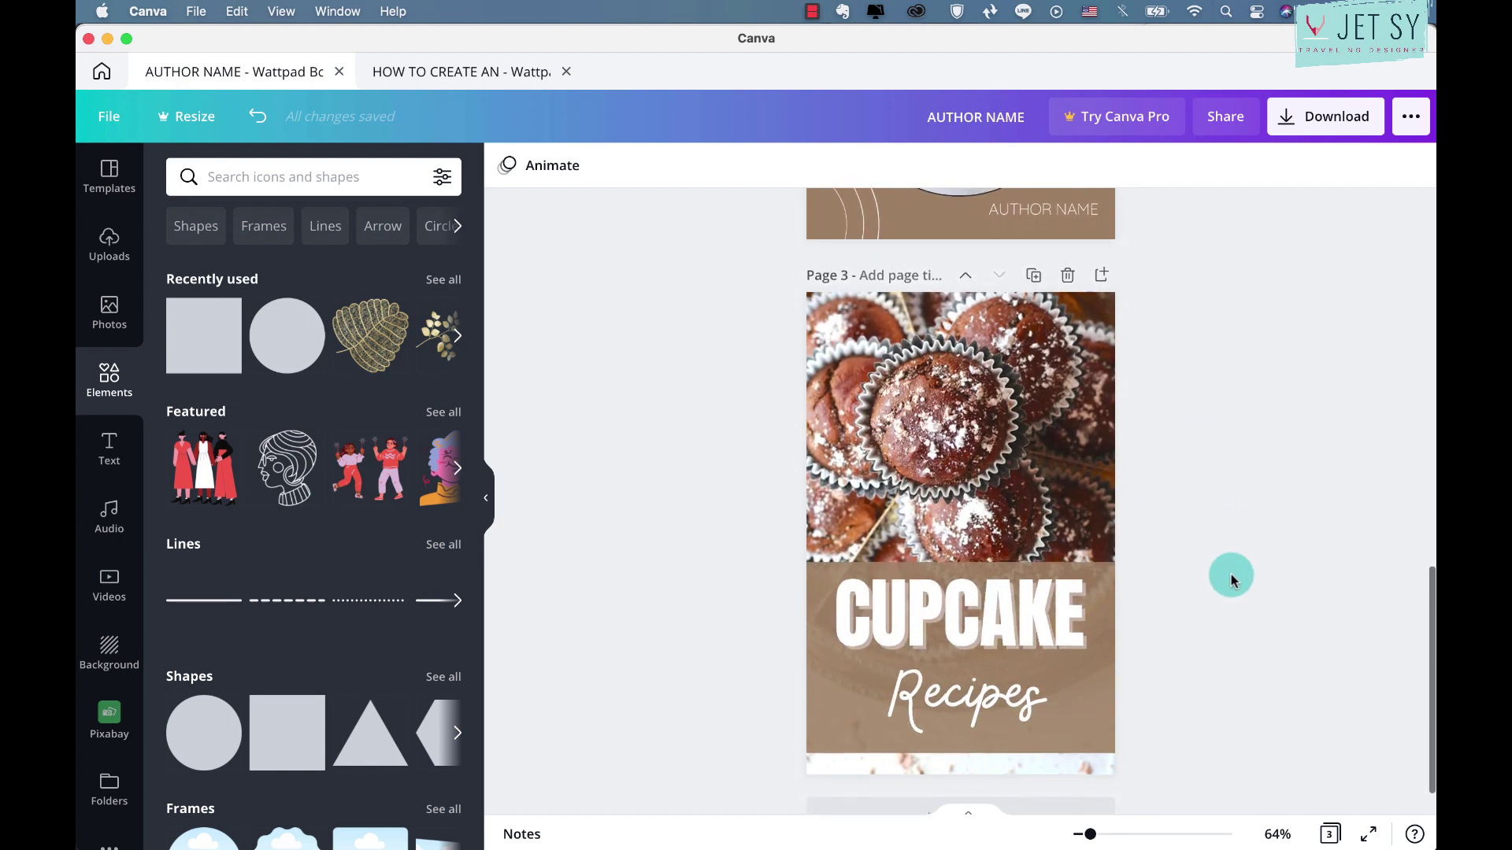
{"action": "scroll", "coordinate": [1232, 580], "scroll_direction": "down", "scroll_amount": 1}
{"action": "scroll", "coordinate": [1232, 580], "scroll_direction": "up", "scroll_amount": 1}
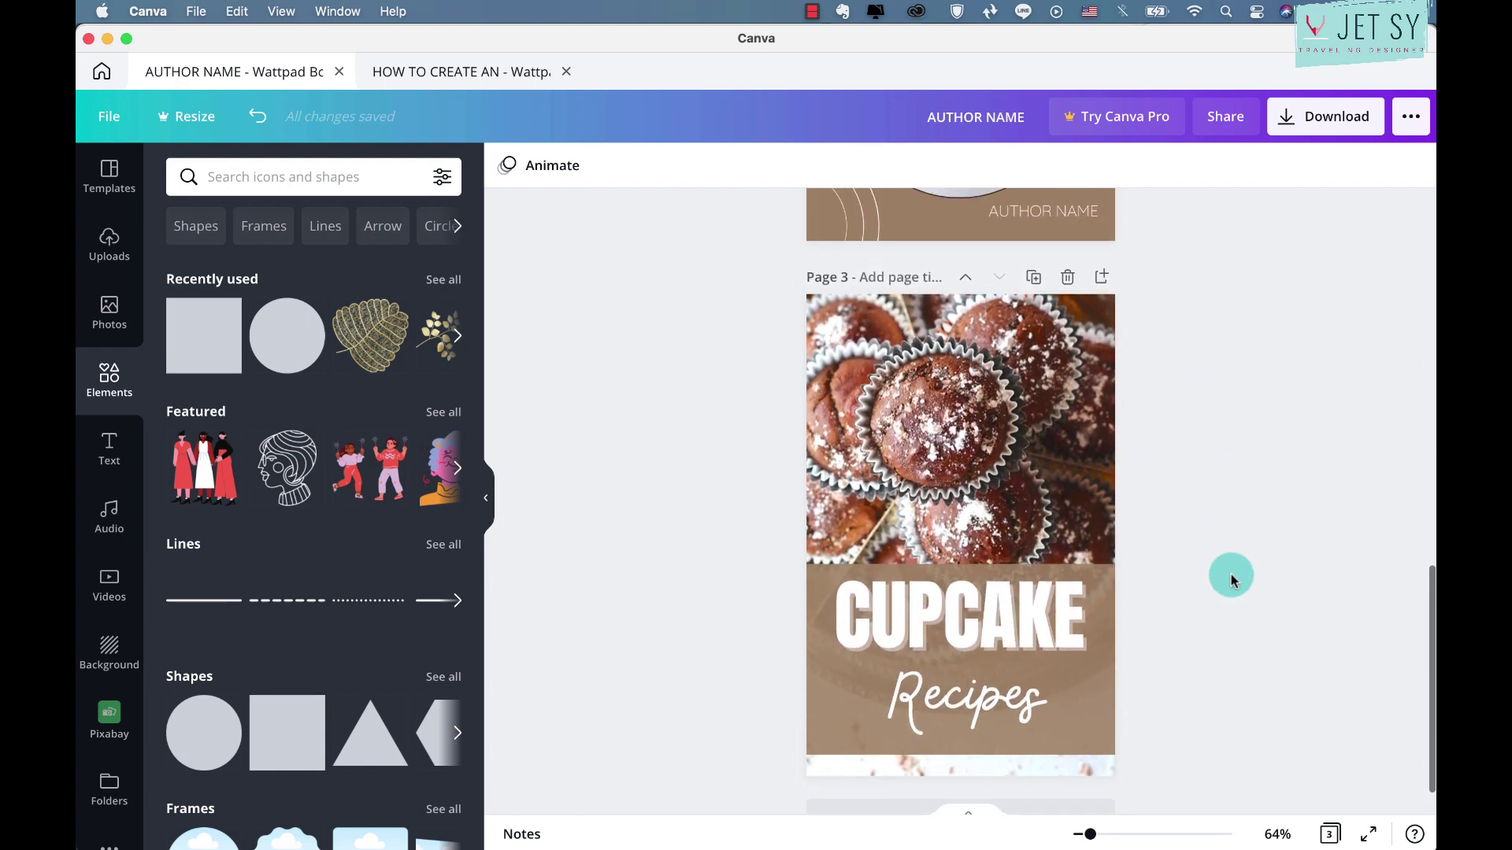
{"action": "scroll", "coordinate": [1232, 581], "scroll_direction": "up", "scroll_amount": 10}
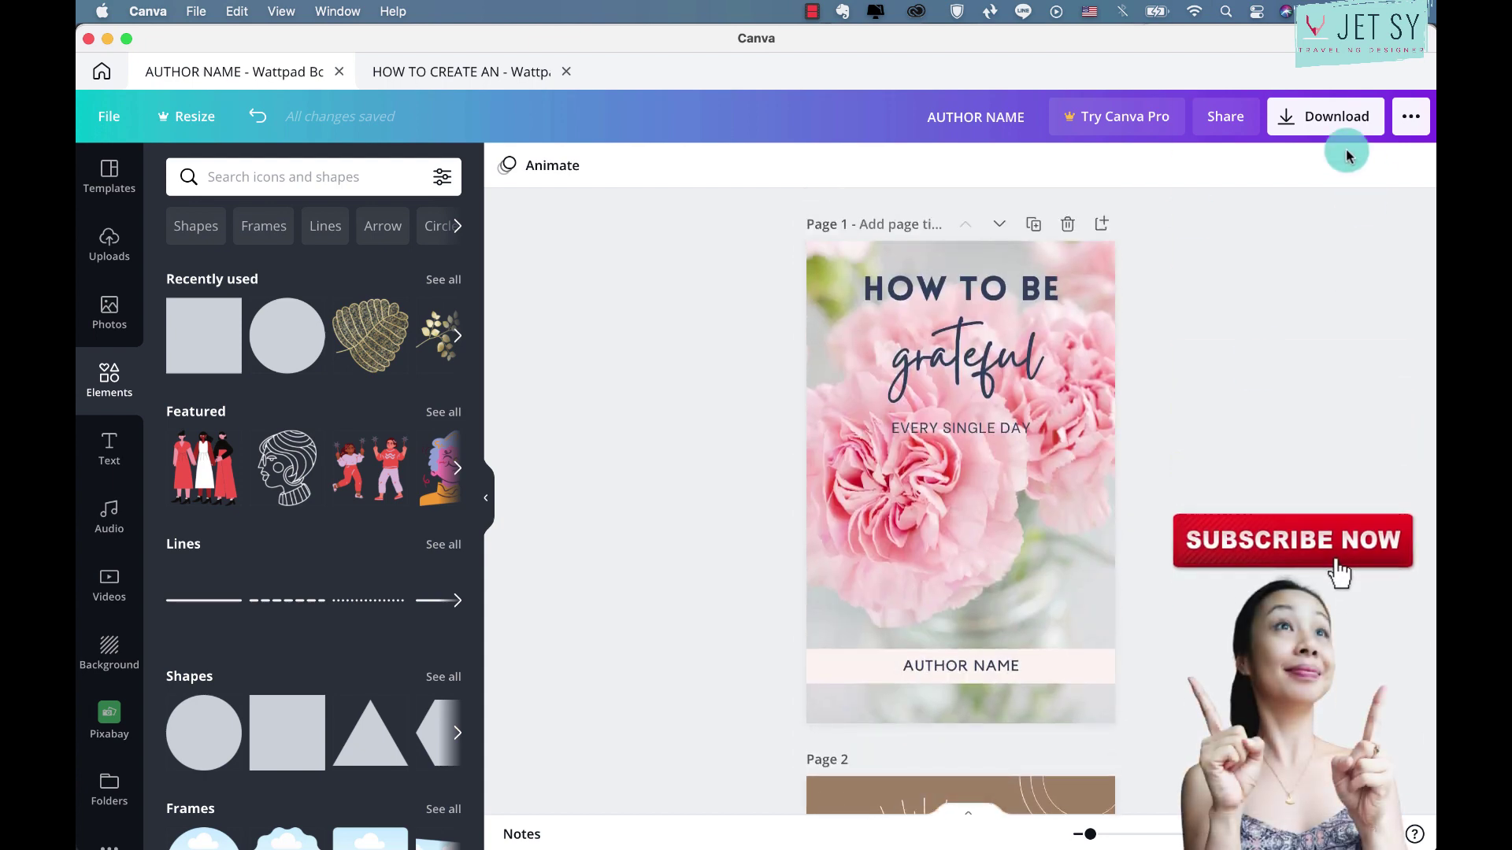
Download all three pages of the design as PNG images.
{"action": "left_click", "coordinate": [1337, 126]}
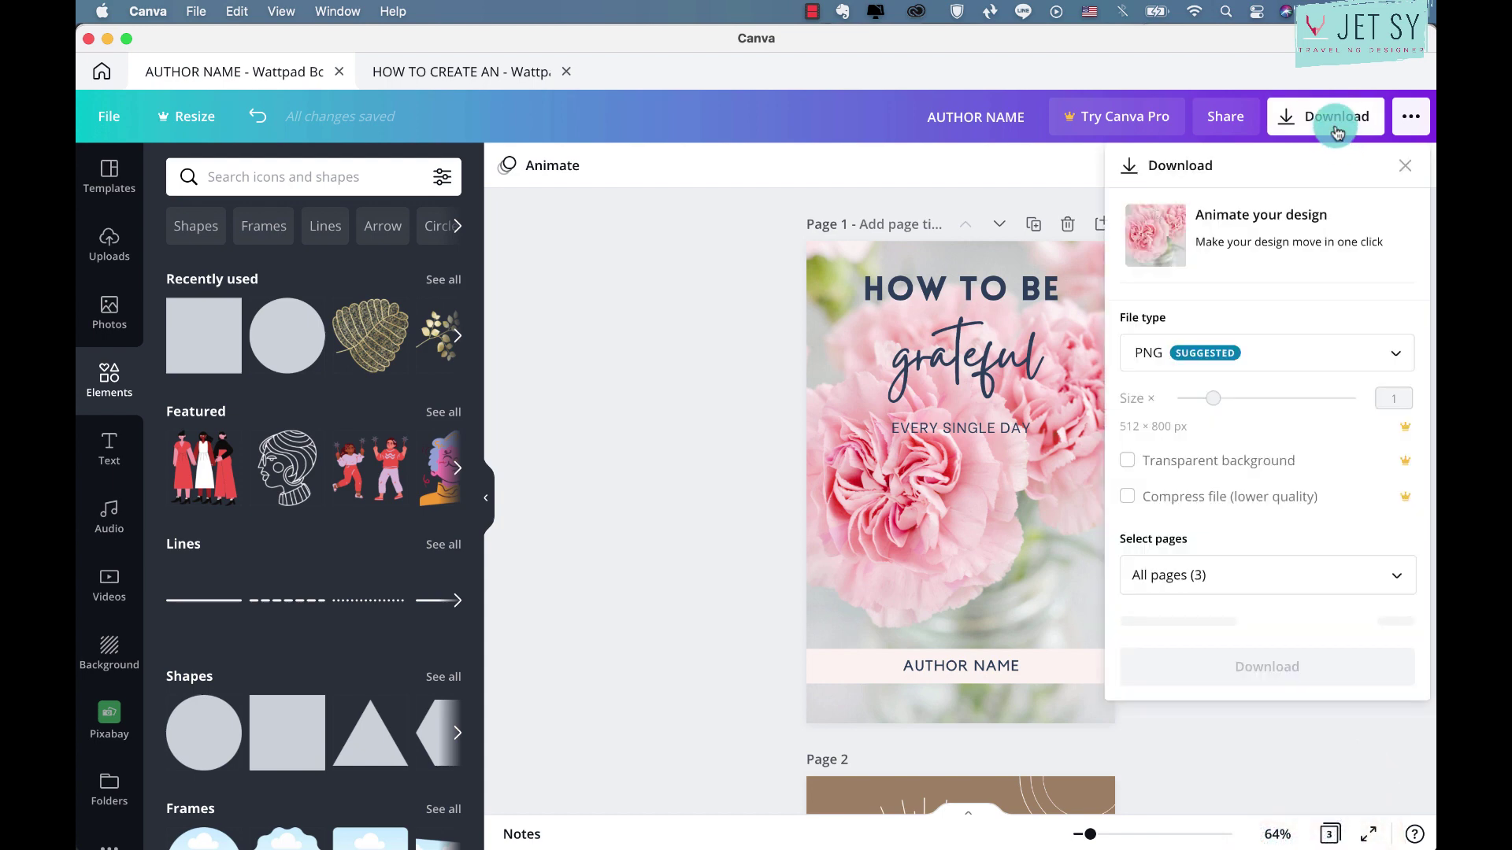
{"action": "left_click", "coordinate": [1290, 356]}
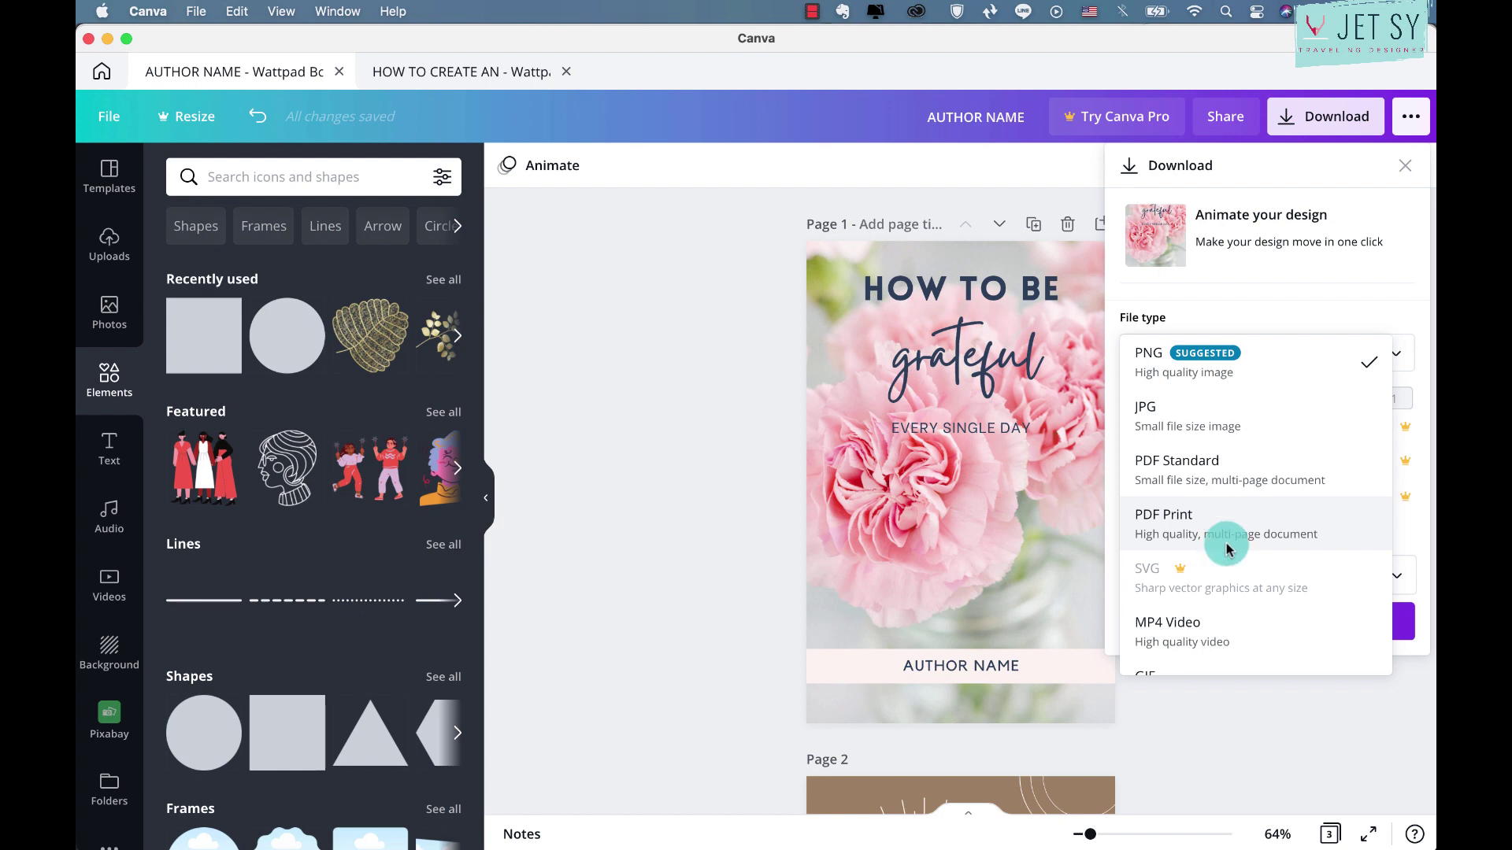
{"action": "left_click", "coordinate": [1240, 692]}
{"action": "left_click", "coordinate": [1309, 629]}
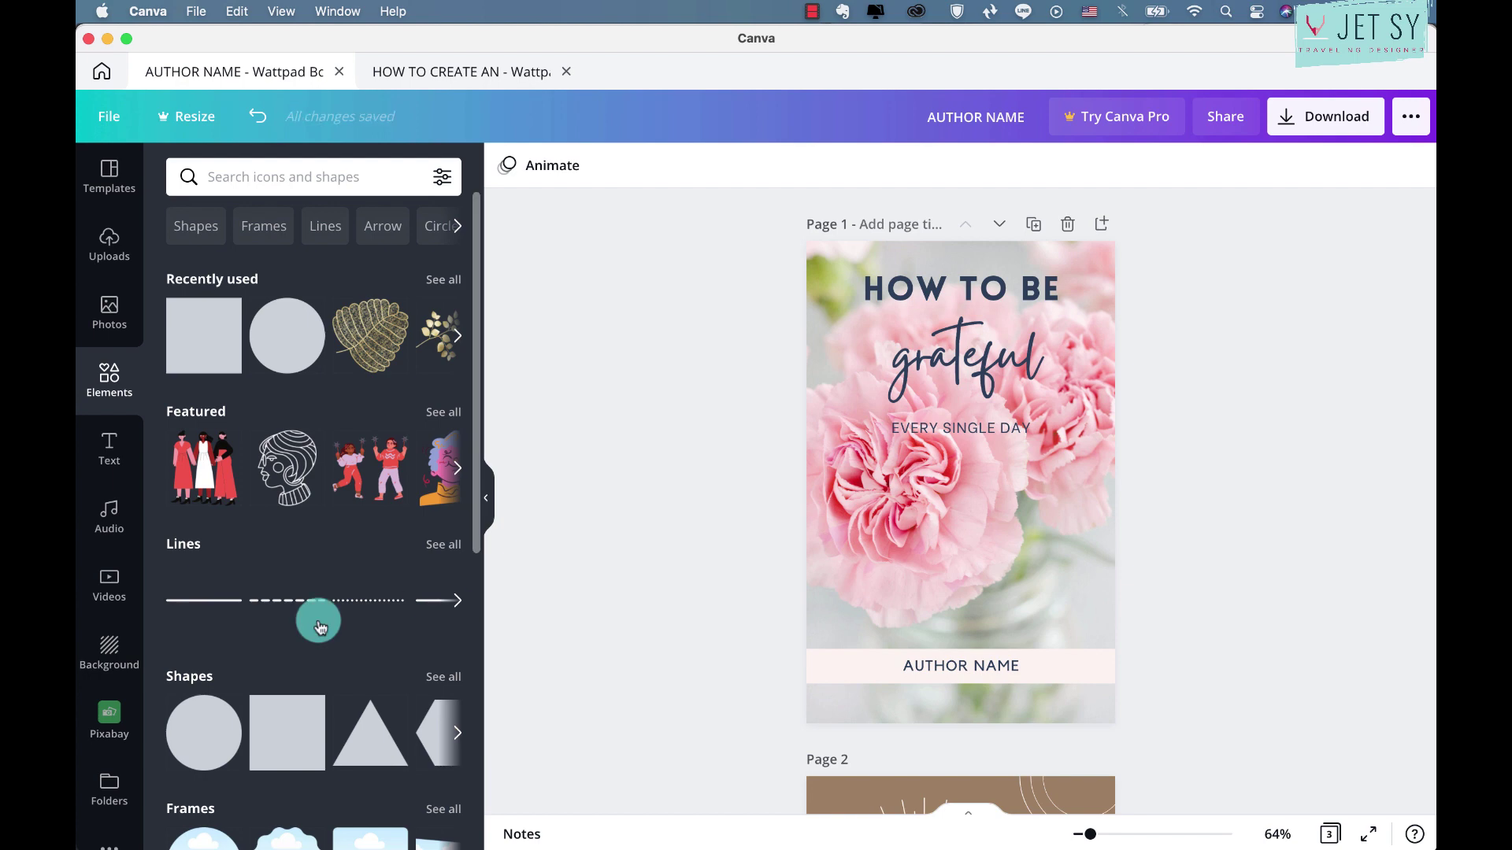
Show the book cover template gallery from the More sidebar and scroll through it.
{"action": "left_click", "coordinate": [106, 821]}
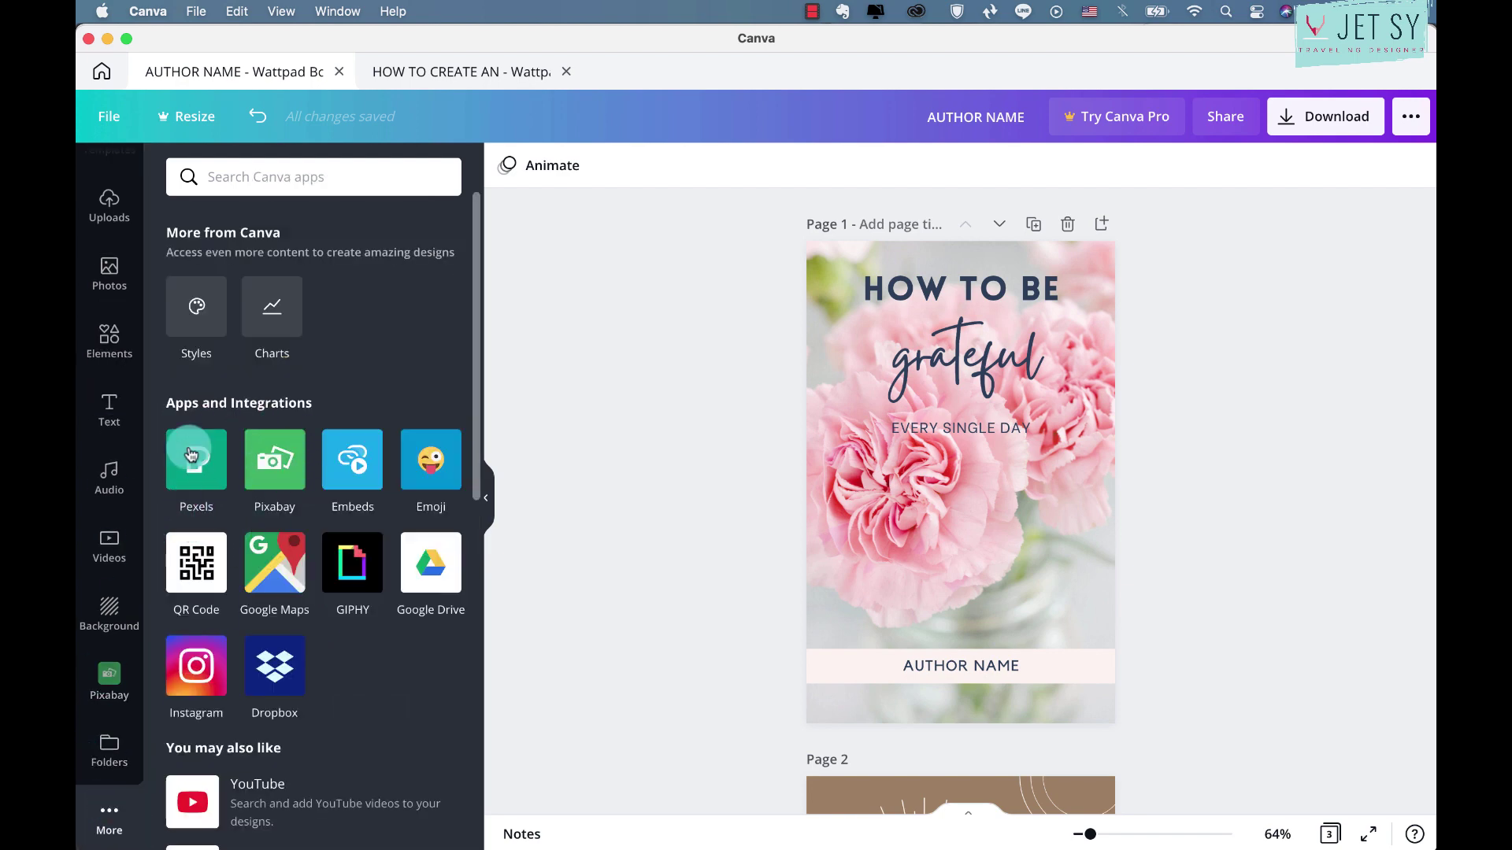
{"action": "scroll", "coordinate": [126, 602], "scroll_direction": "up", "scroll_amount": 1}
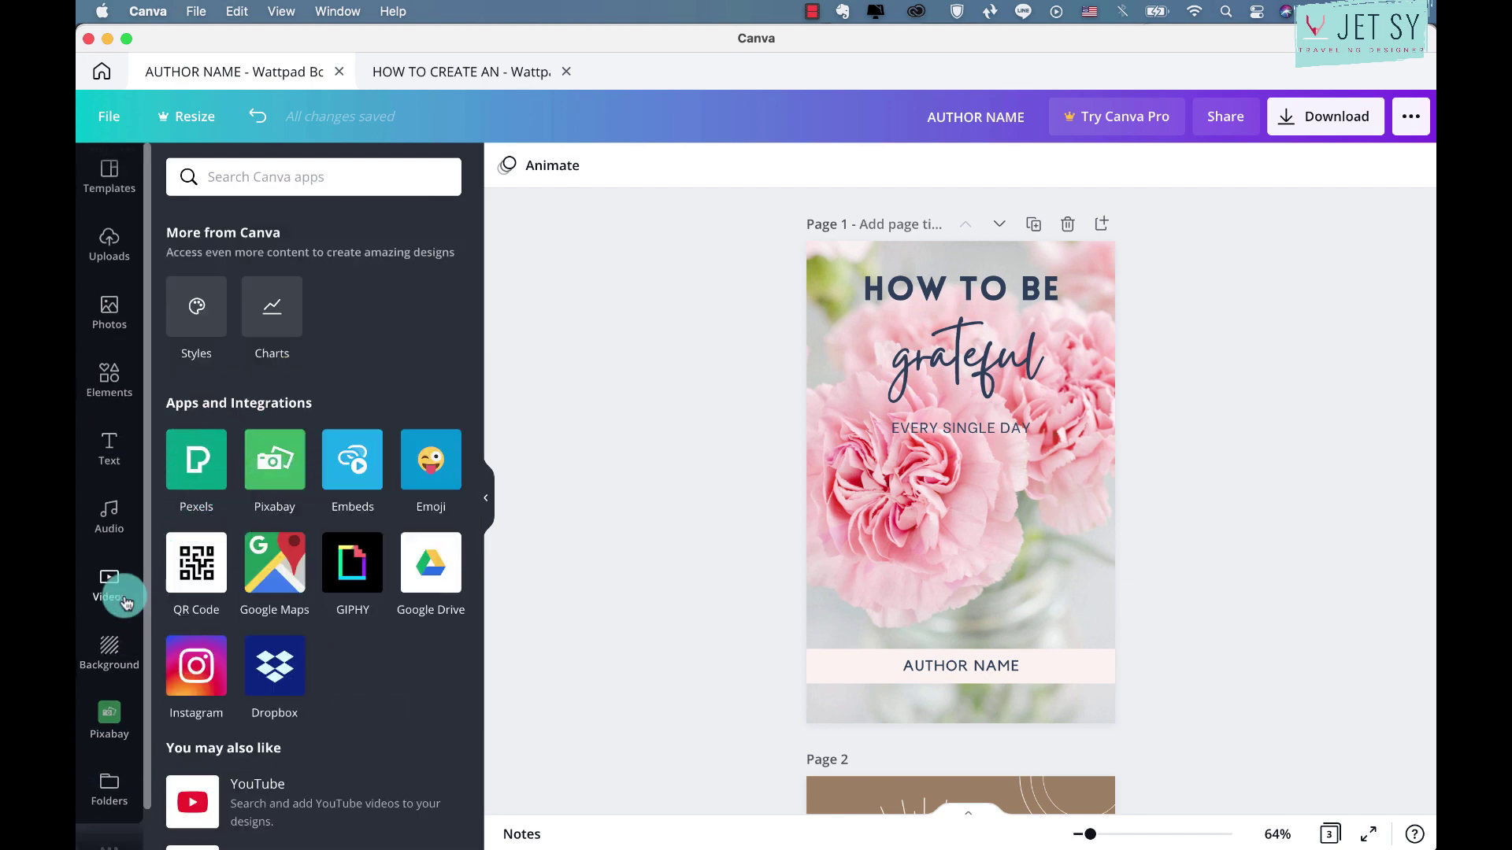
{"action": "left_click", "coordinate": [109, 175]}
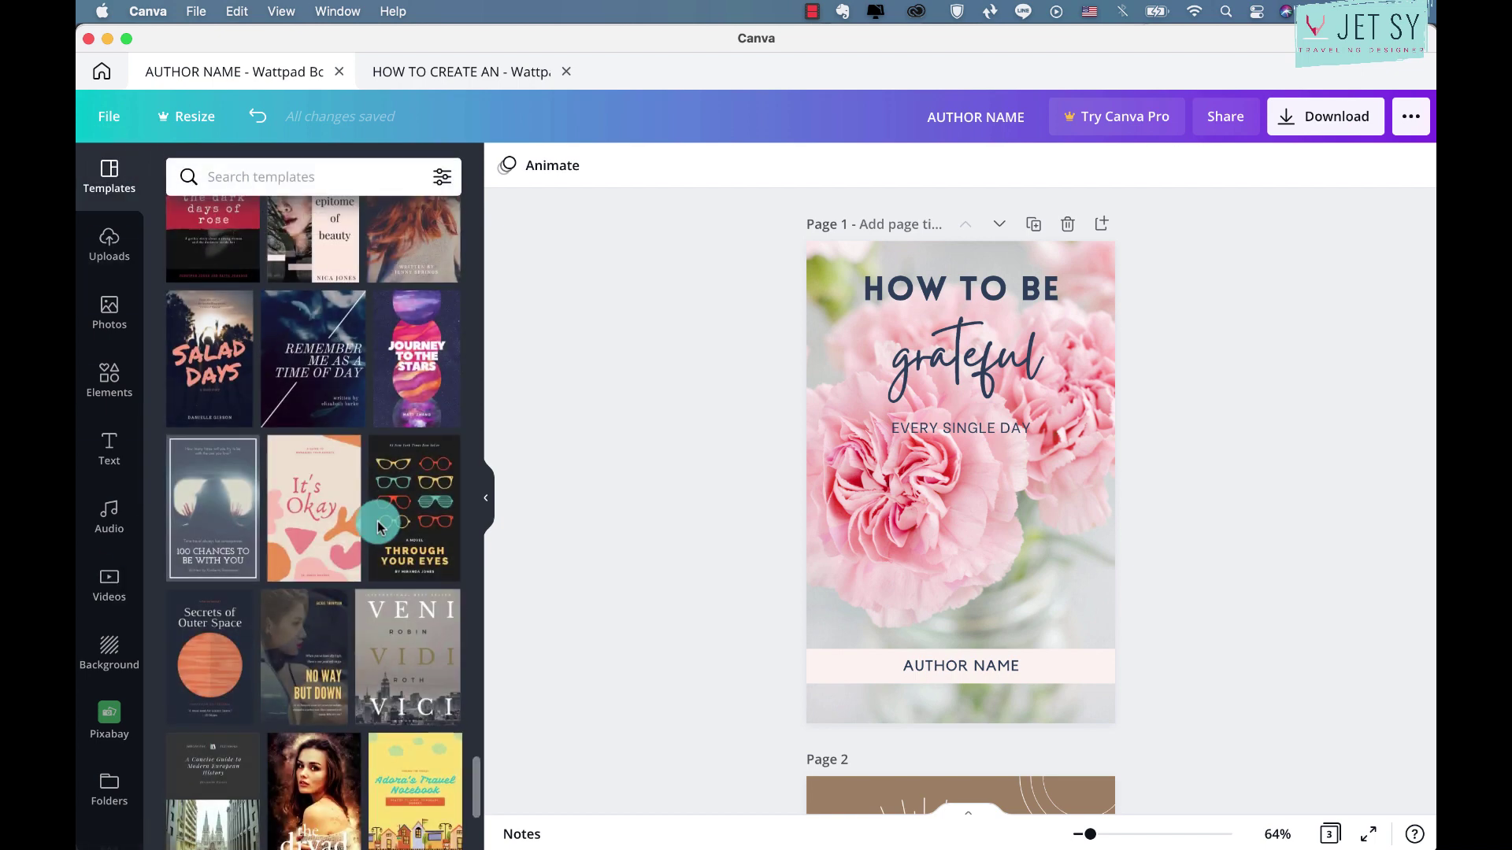
{"action": "scroll", "coordinate": [347, 693], "scroll_direction": "down", "scroll_amount": 7}
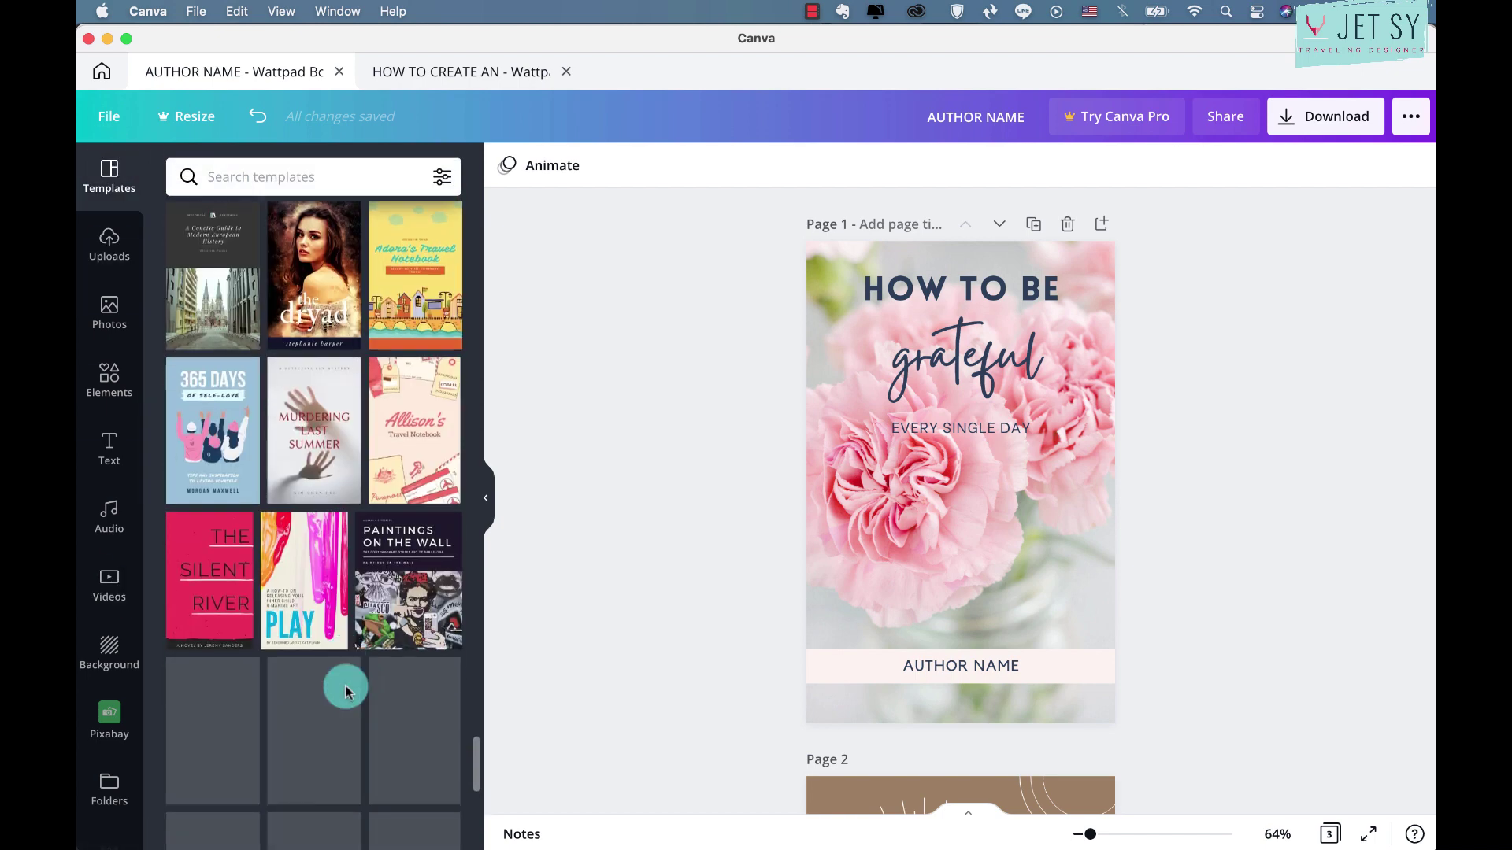